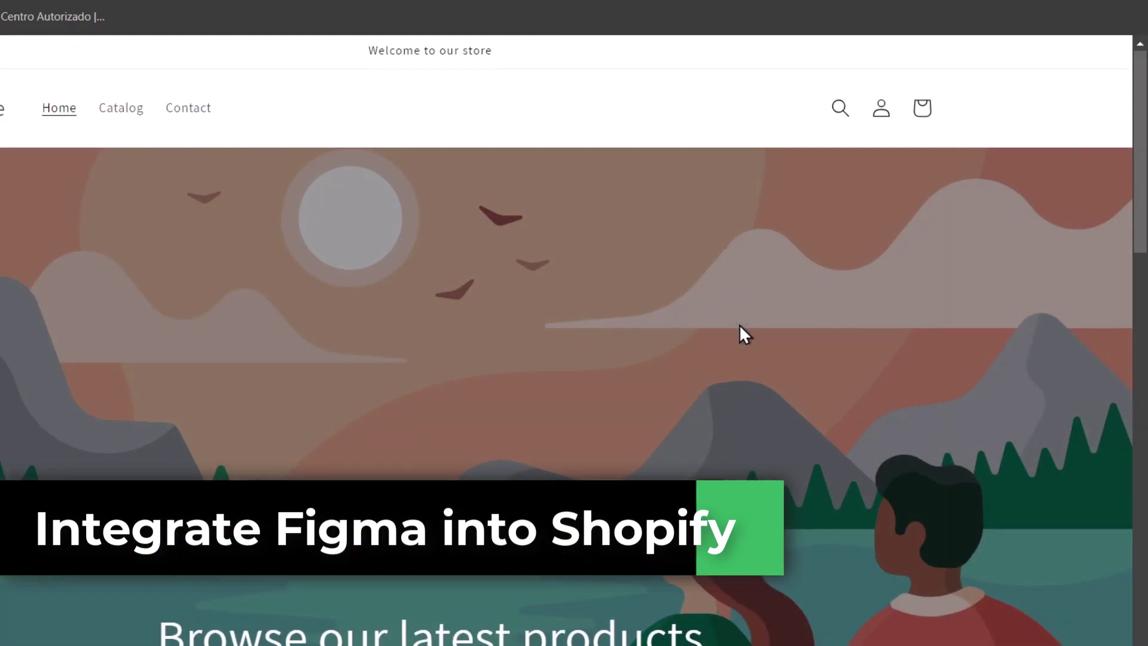
Scroll down the live Shopify storefront homepage to preview it.
{"action": "scroll", "coordinate": [739, 324], "scroll_direction": "down", "scroll_amount": 15}
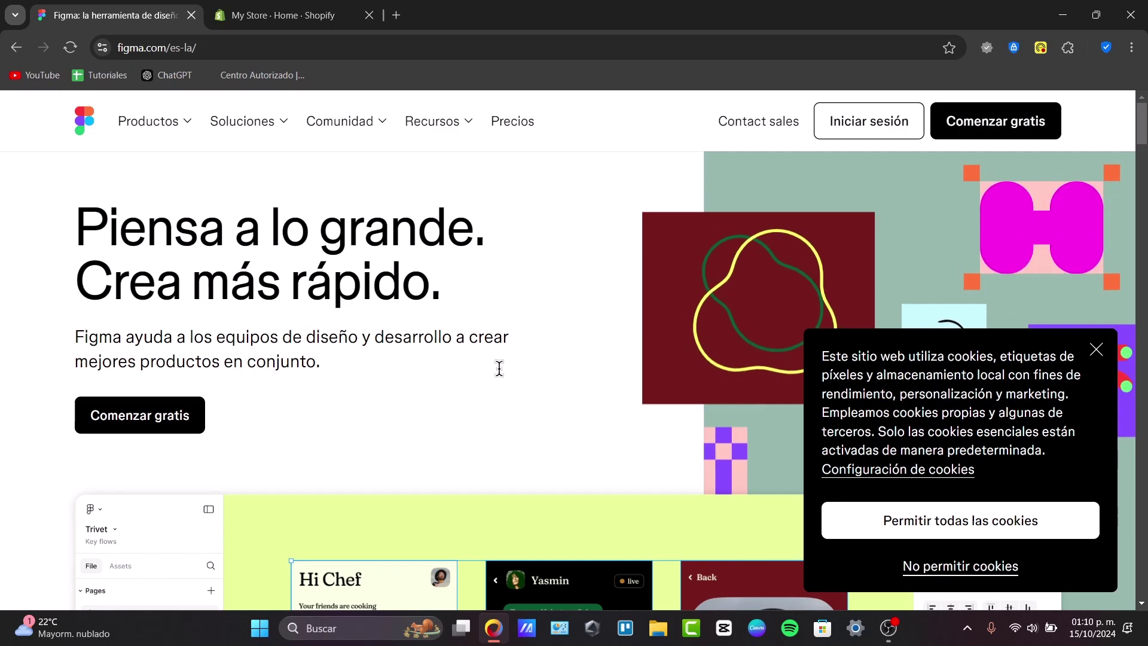
Scroll down through the Figma homepage at figma.com/es-la.
{"action": "scroll", "coordinate": [496, 367], "scroll_direction": "down", "scroll_amount": 8}
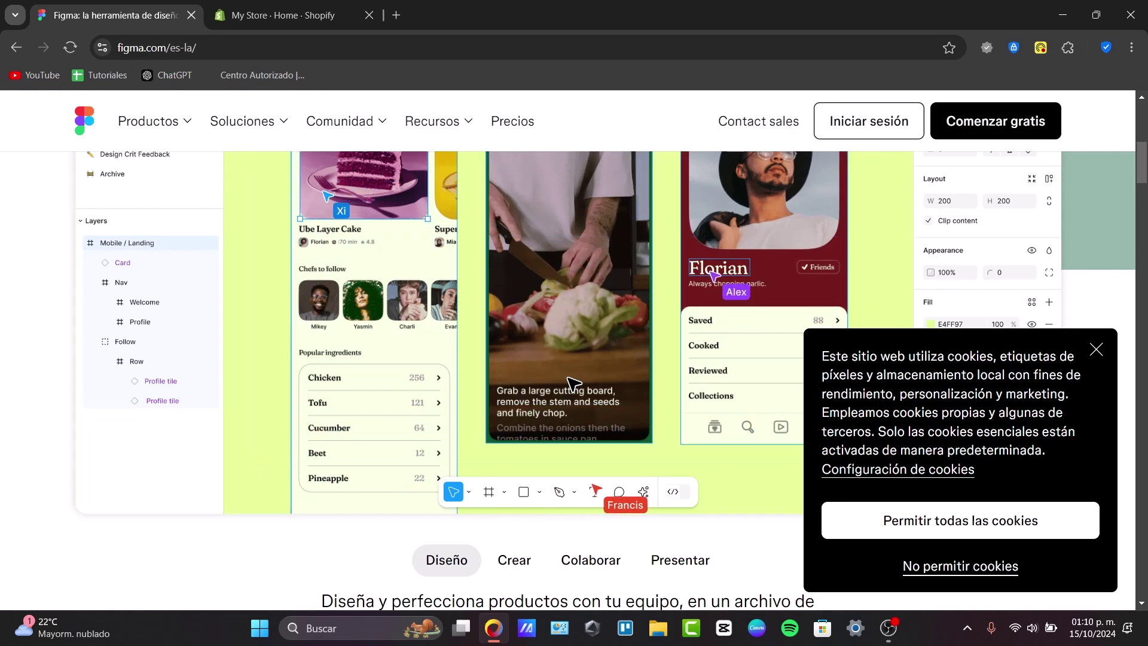
{"action": "scroll", "coordinate": [571, 385], "scroll_direction": "down", "scroll_amount": 4}
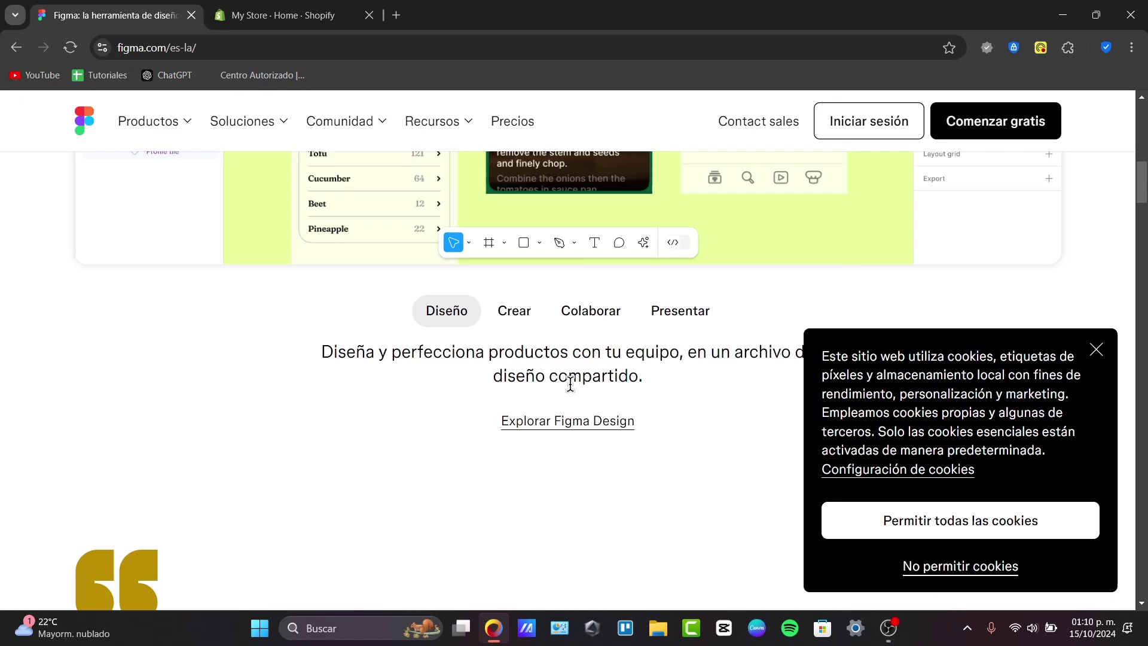
Switch to the Shopify admin Home page showing the 1 / 7 setup guide.
{"action": "left_click", "coordinate": [282, 12]}
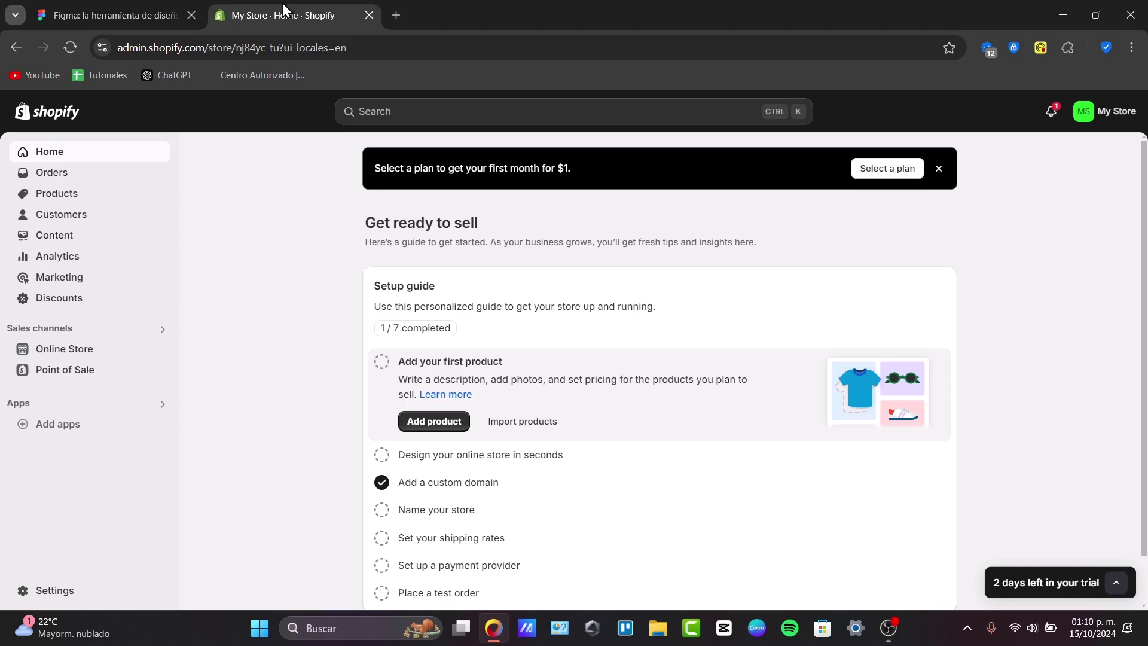
Return to the Figma homepage and sign in with a Google account.
{"action": "left_click", "coordinate": [150, 2]}
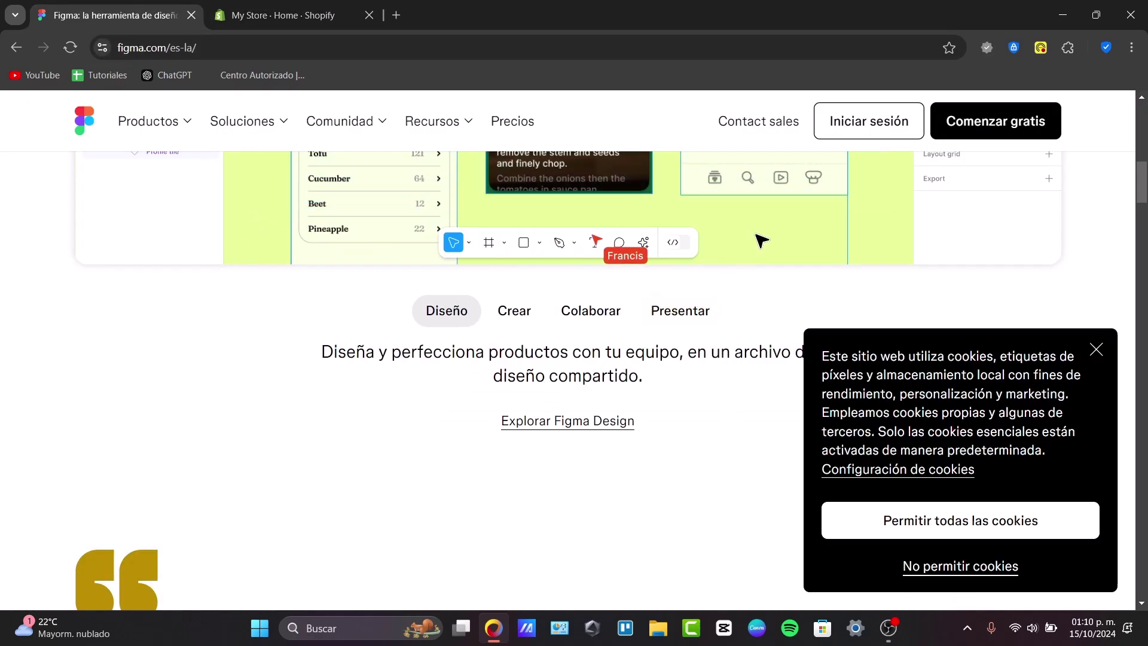
{"action": "left_click", "coordinate": [889, 123]}
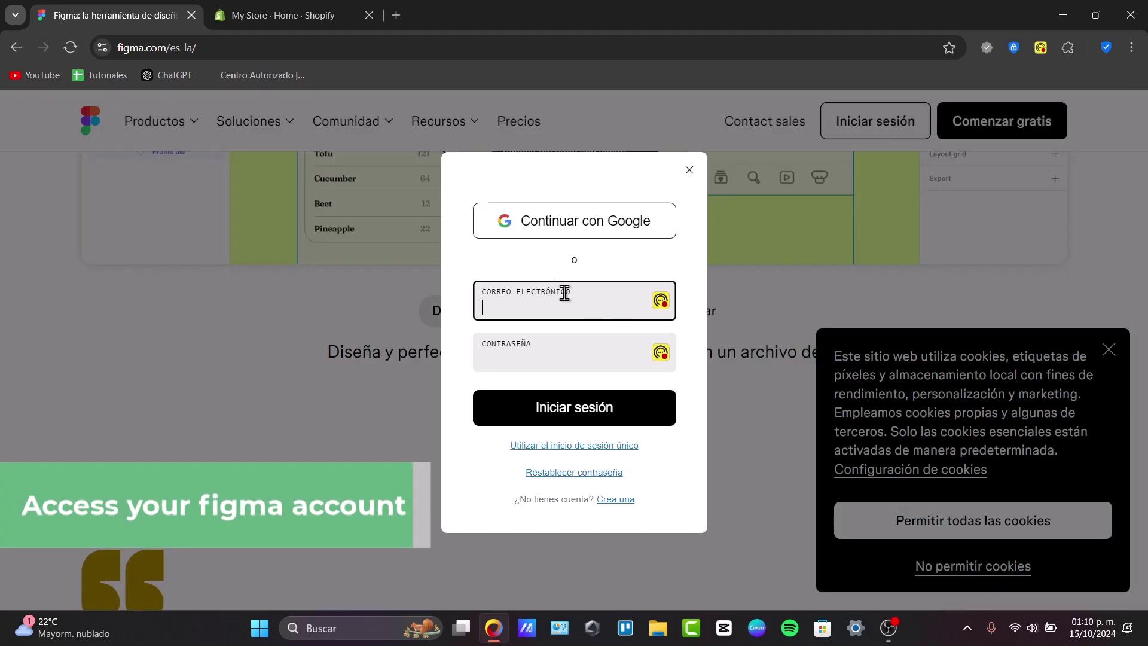
{"action": "left_click", "coordinate": [559, 238]}
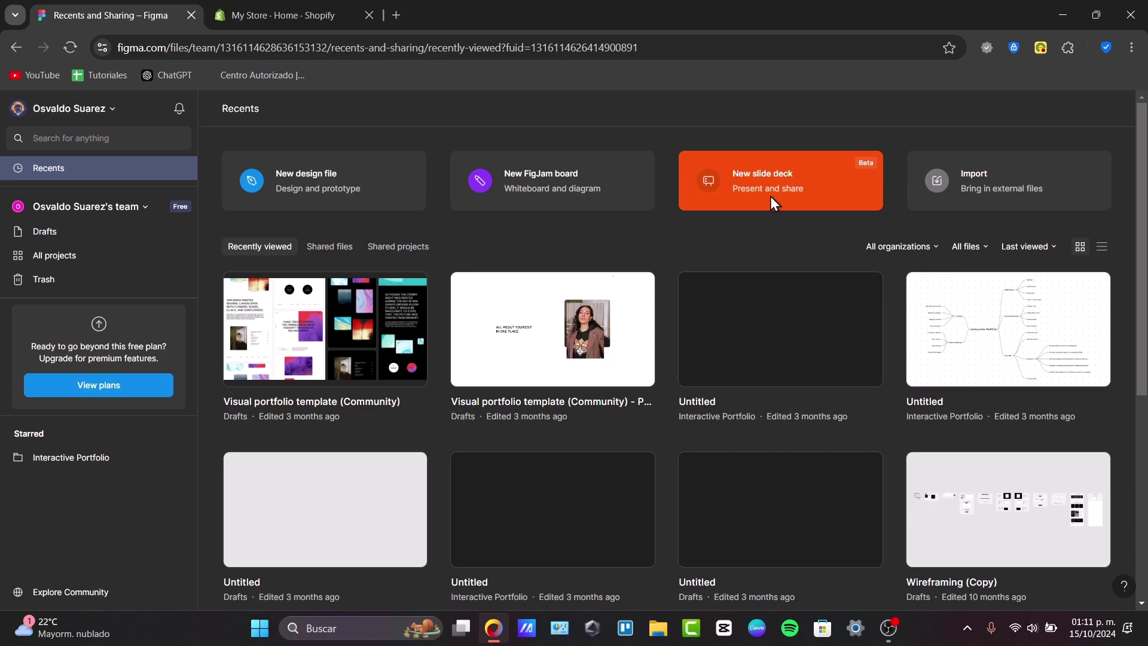
Open the Visual portfolio template prototype and close its video overlay to view slide 4.
{"action": "left_click", "coordinate": [592, 328]}
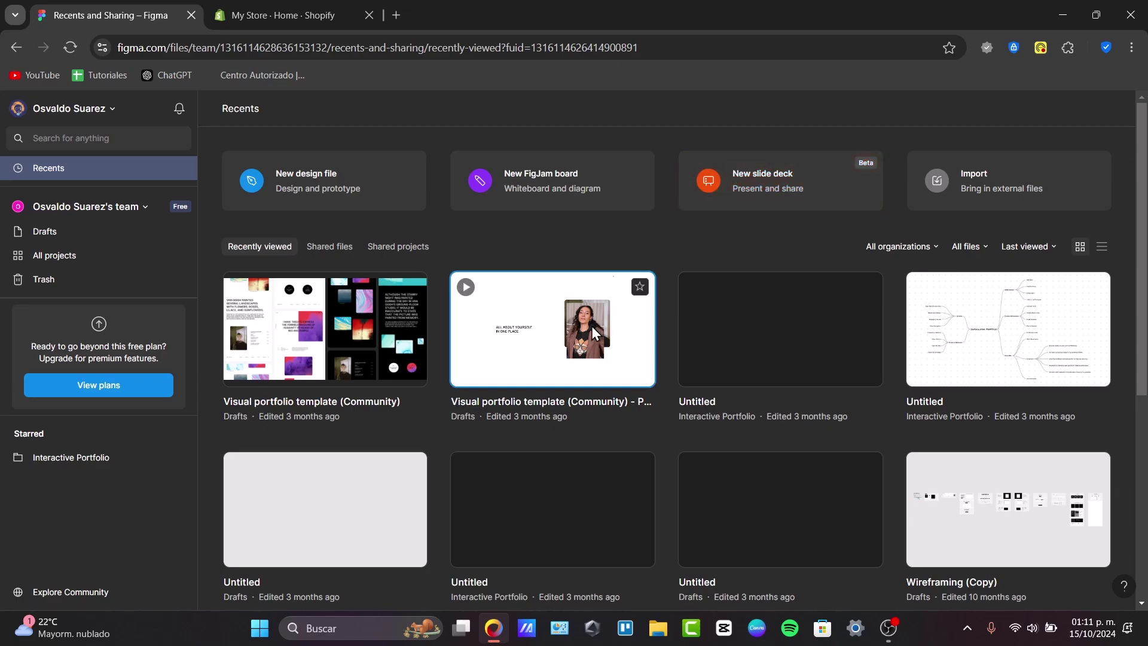
{"action": "double_click", "coordinate": [515, 301]}
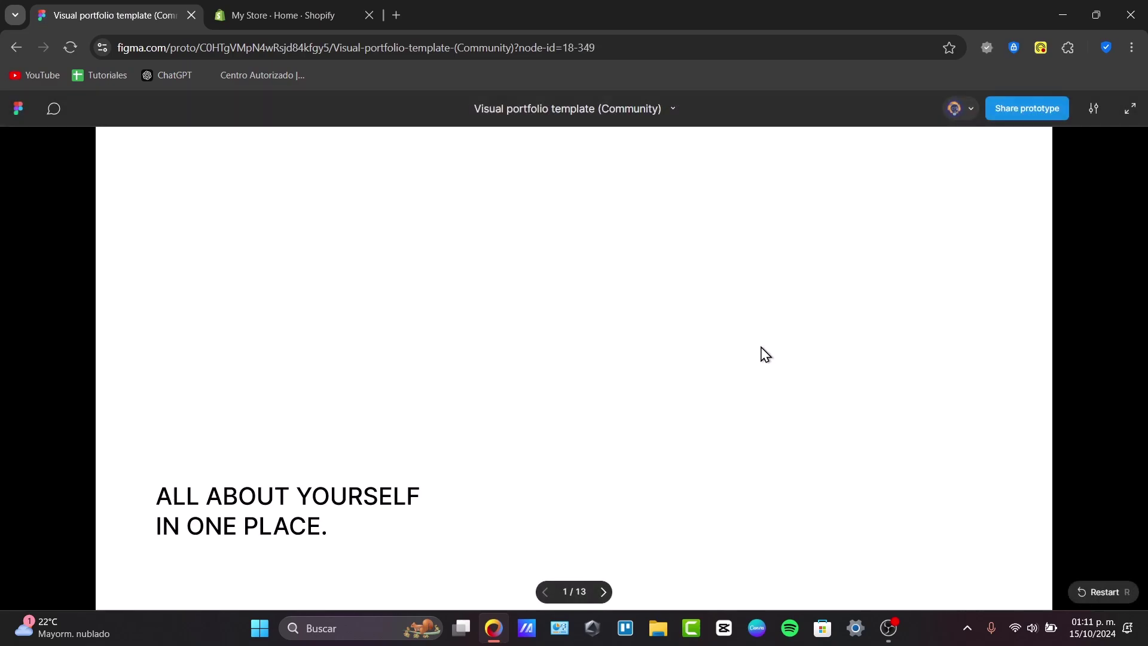
{"action": "scroll", "coordinate": [830, 359], "scroll_direction": "down", "scroll_amount": 5}
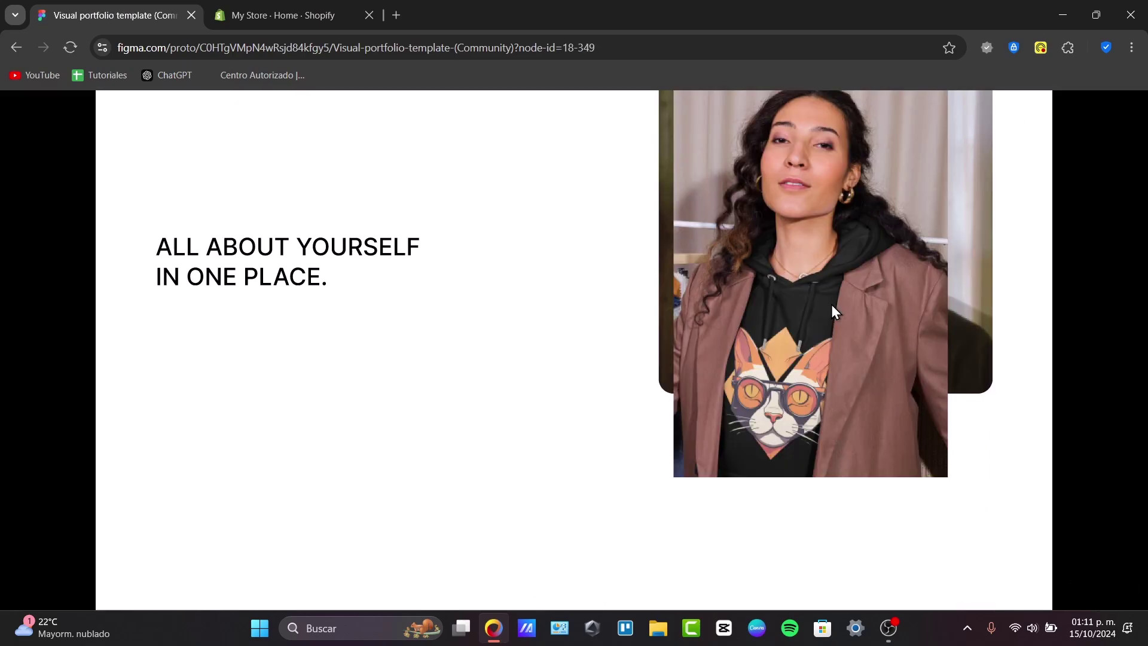
{"action": "scroll", "coordinate": [832, 304], "scroll_direction": "up", "scroll_amount": 4}
{"action": "scroll", "coordinate": [821, 279], "scroll_direction": "down", "scroll_amount": 4}
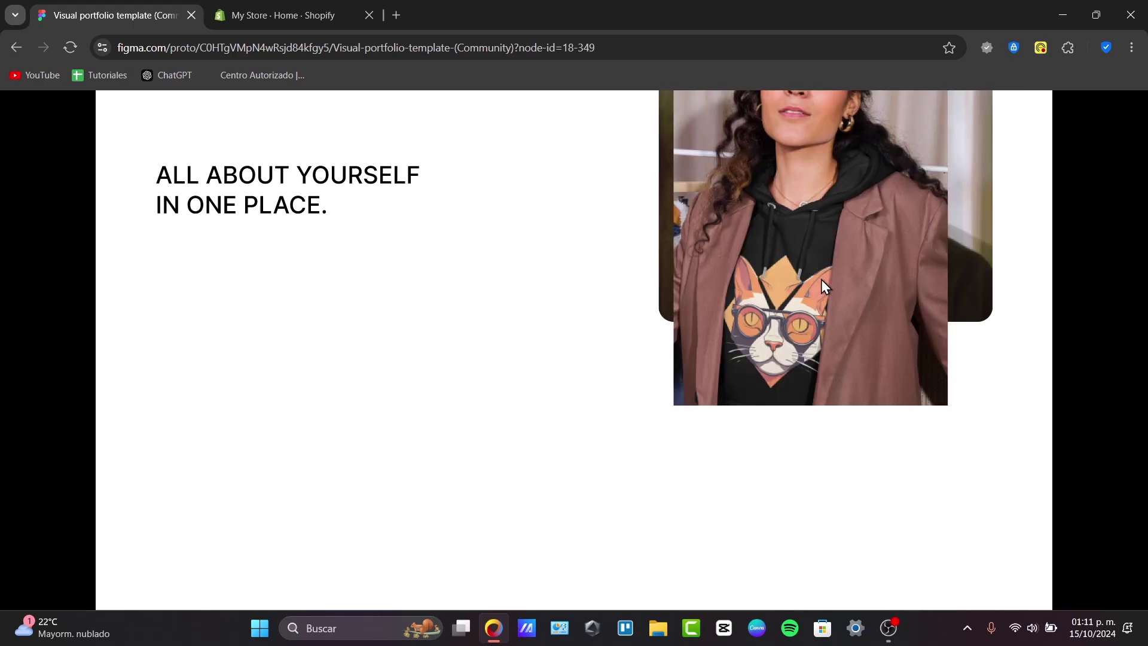
{"action": "scroll", "coordinate": [821, 278], "scroll_direction": "up", "scroll_amount": 5}
{"action": "left_click", "coordinate": [1016, 121]}
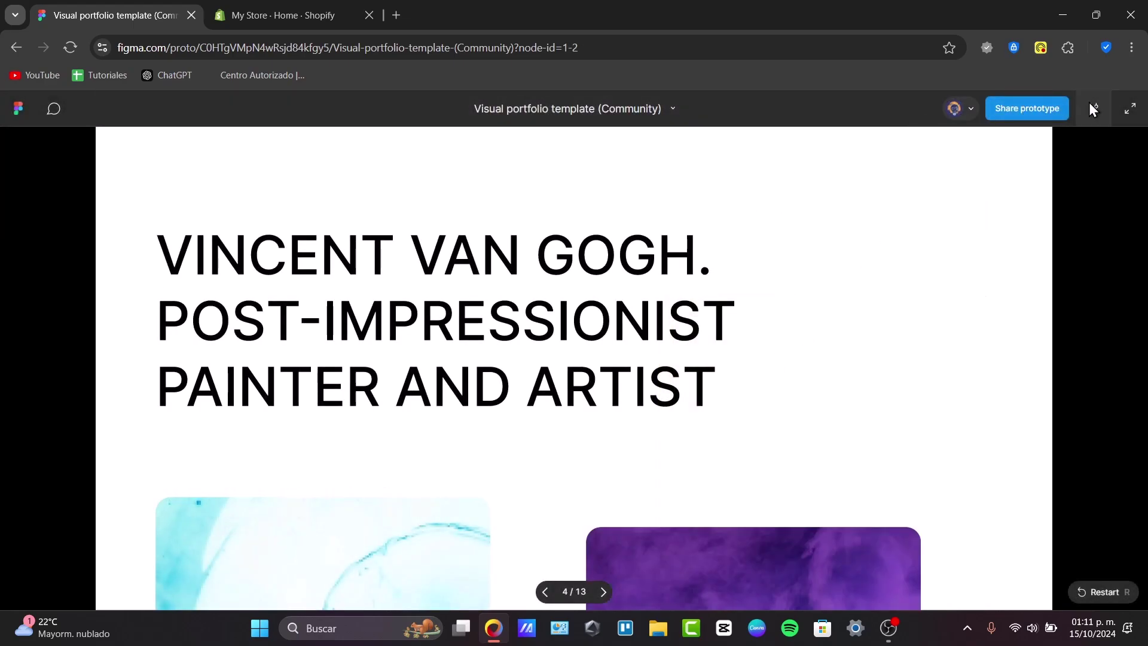
Open and close the prototype's sharing options, returning to the Untitled design canvas.
{"action": "left_click", "coordinate": [1057, 111]}
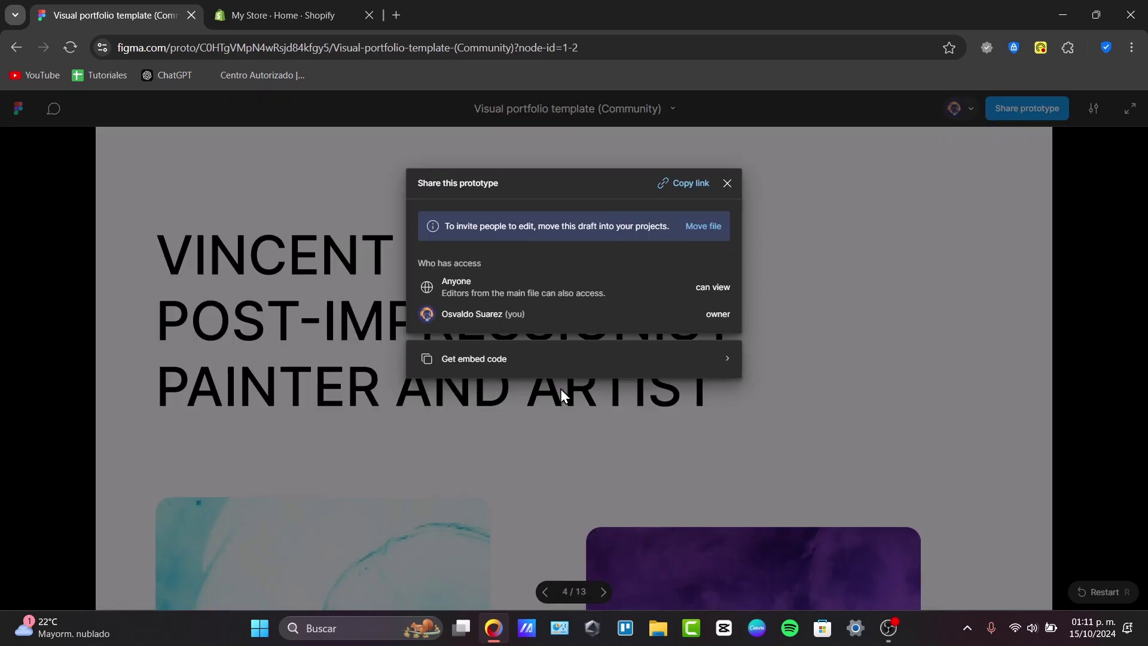
{"action": "left_click", "coordinate": [727, 183]}
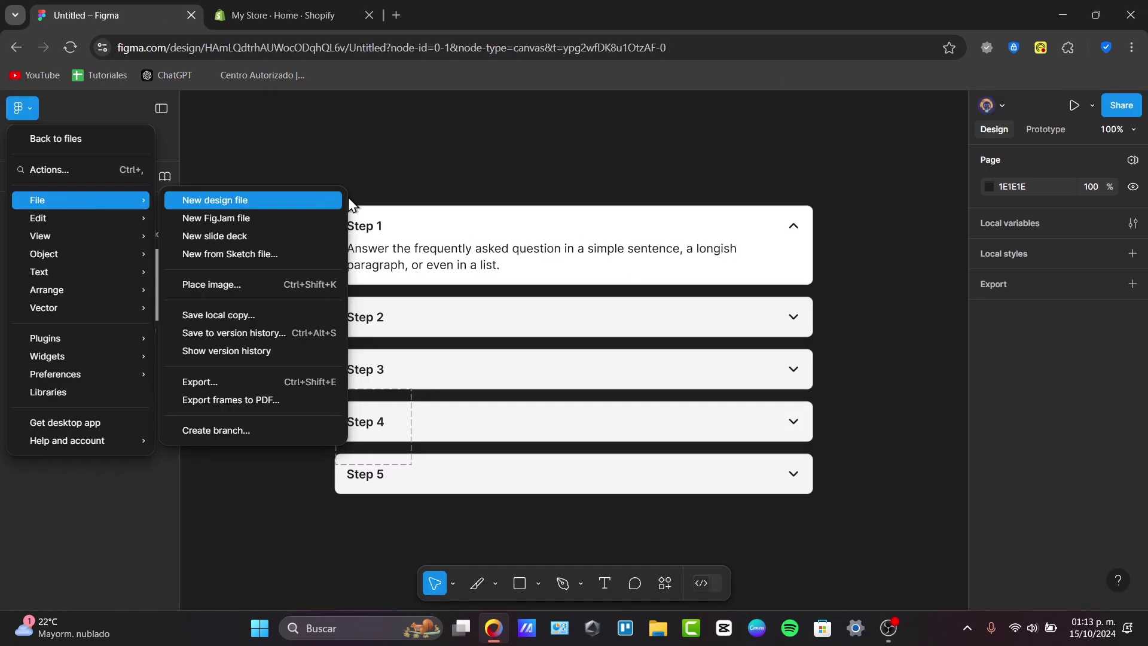
{"action": "left_click", "coordinate": [424, 196]}
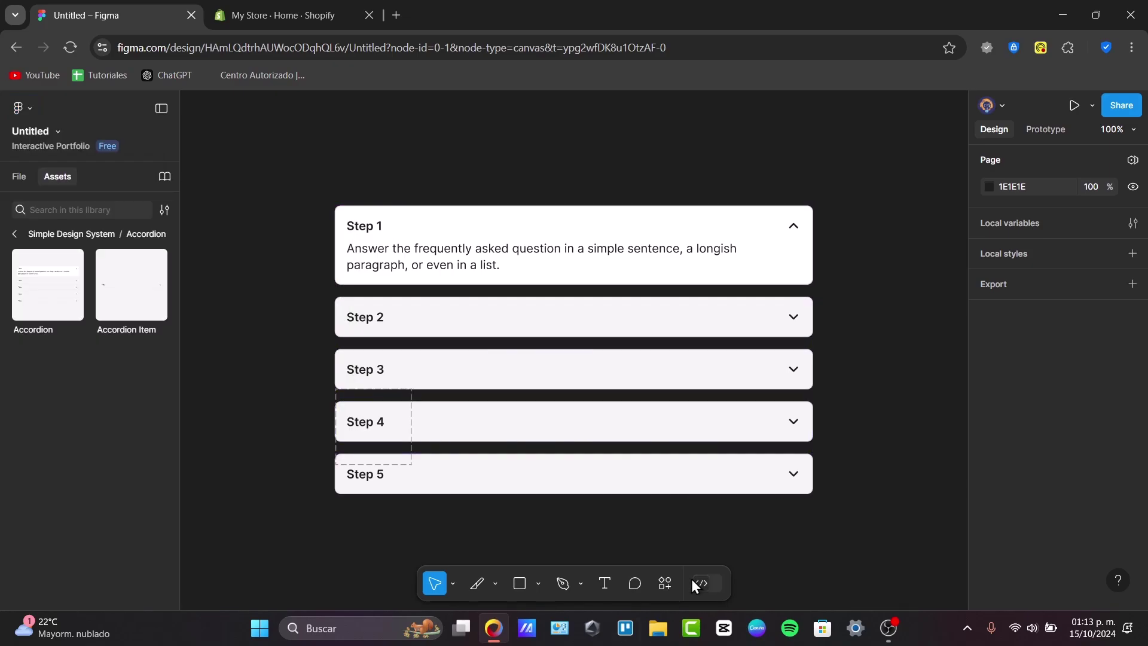
Try the main menu's File > Export option, then cancel it.
{"action": "left_click", "coordinate": [24, 108]}
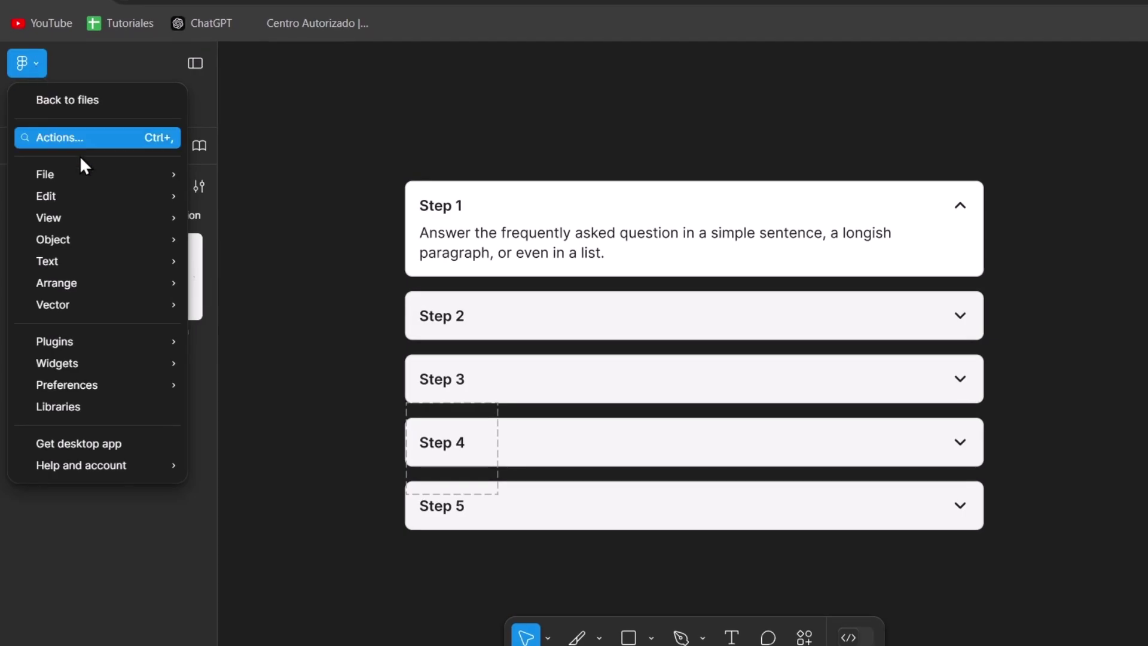
{"action": "mouse_move", "coordinate": [138, 174]}
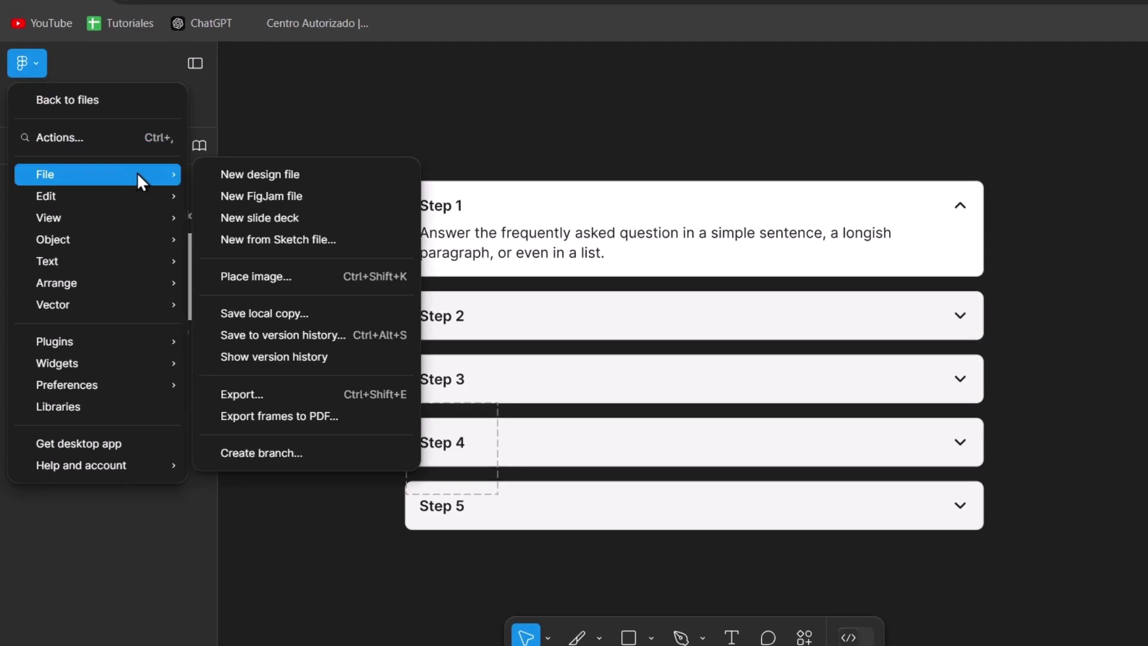
{"action": "left_click", "coordinate": [400, 392]}
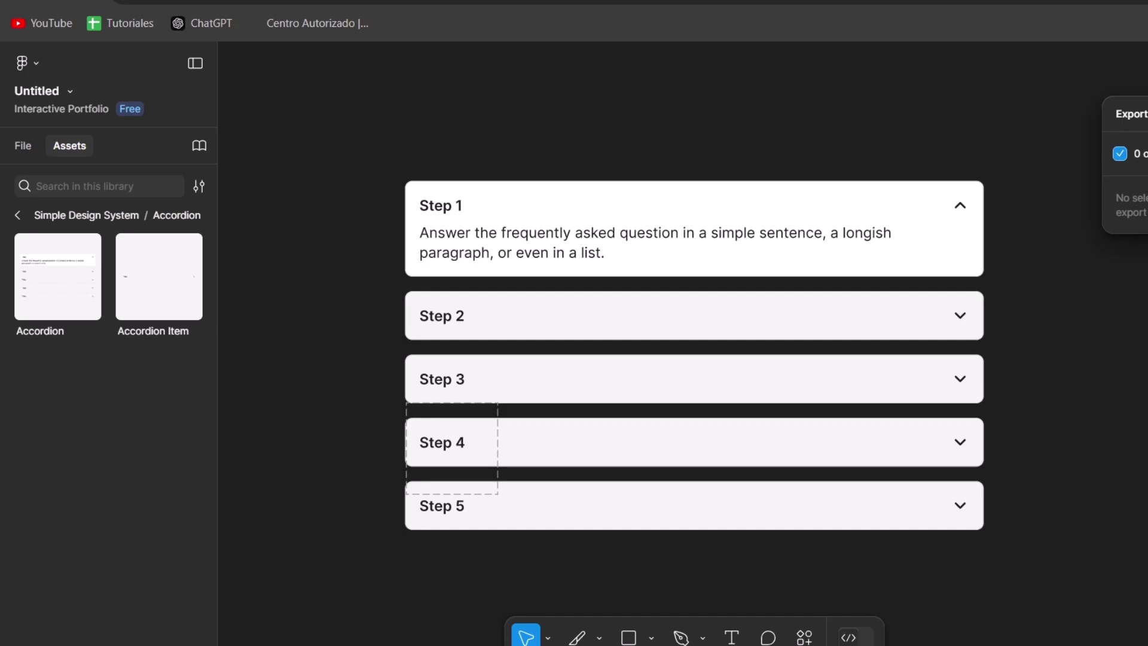
{"action": "key", "text": "Escape"}
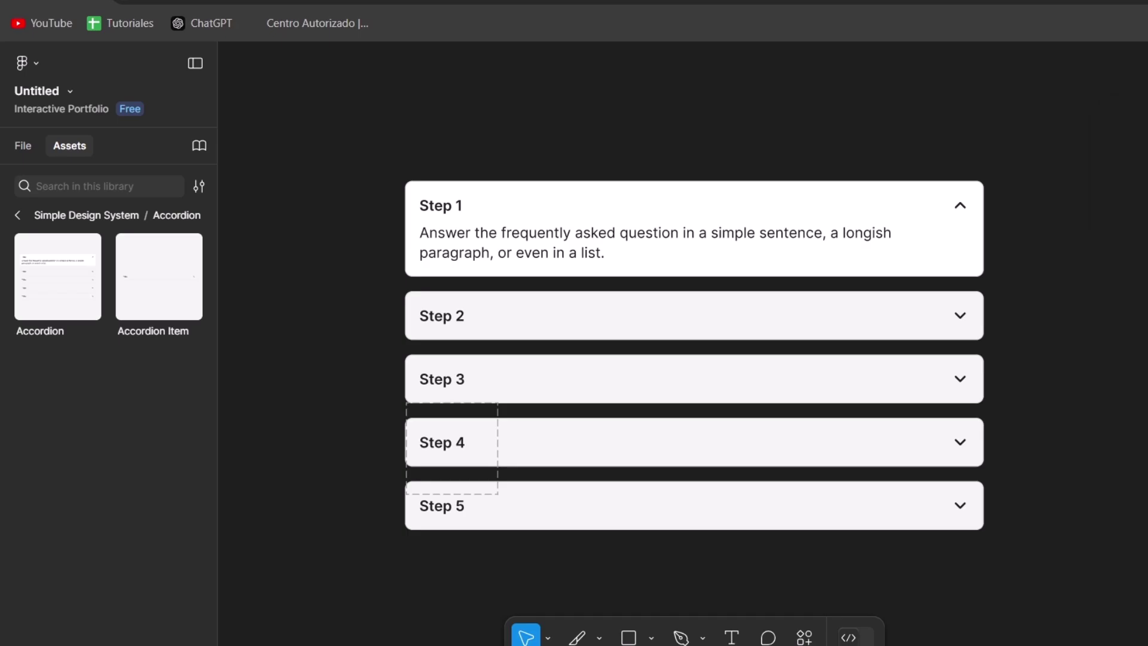
Set the accordion's export settings to 1x scale in SVG format and export the layers.
{"action": "left_click", "coordinate": [27, 62]}
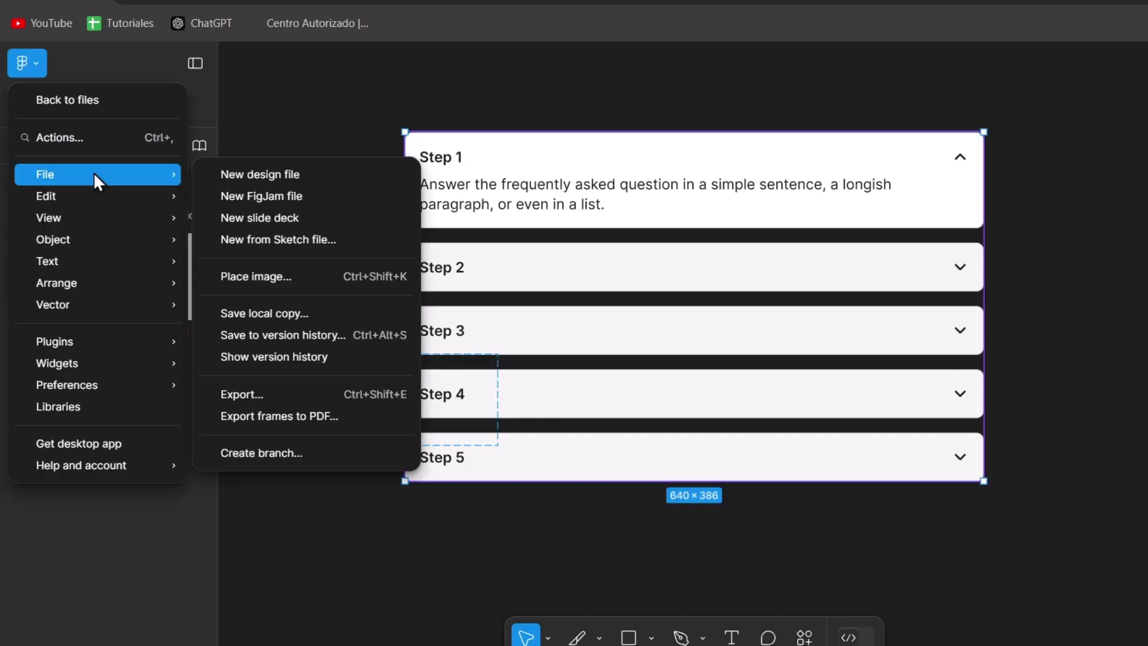
{"action": "key", "text": "Escape"}
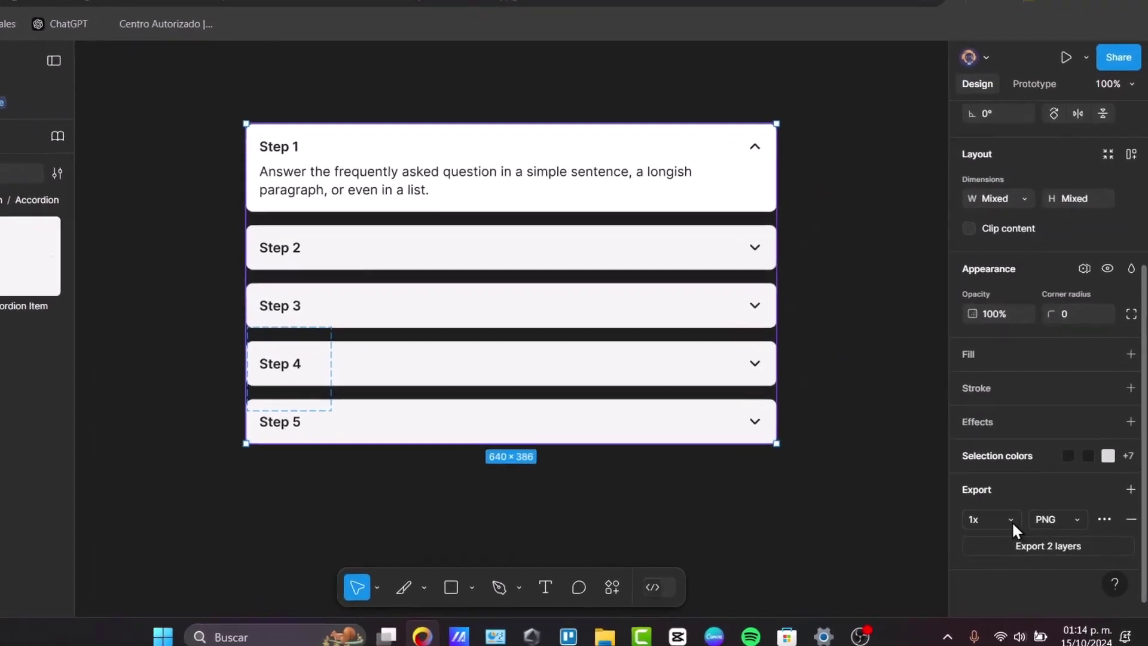
{"action": "left_click", "coordinate": [992, 520]}
{"action": "left_click", "coordinate": [958, 451]}
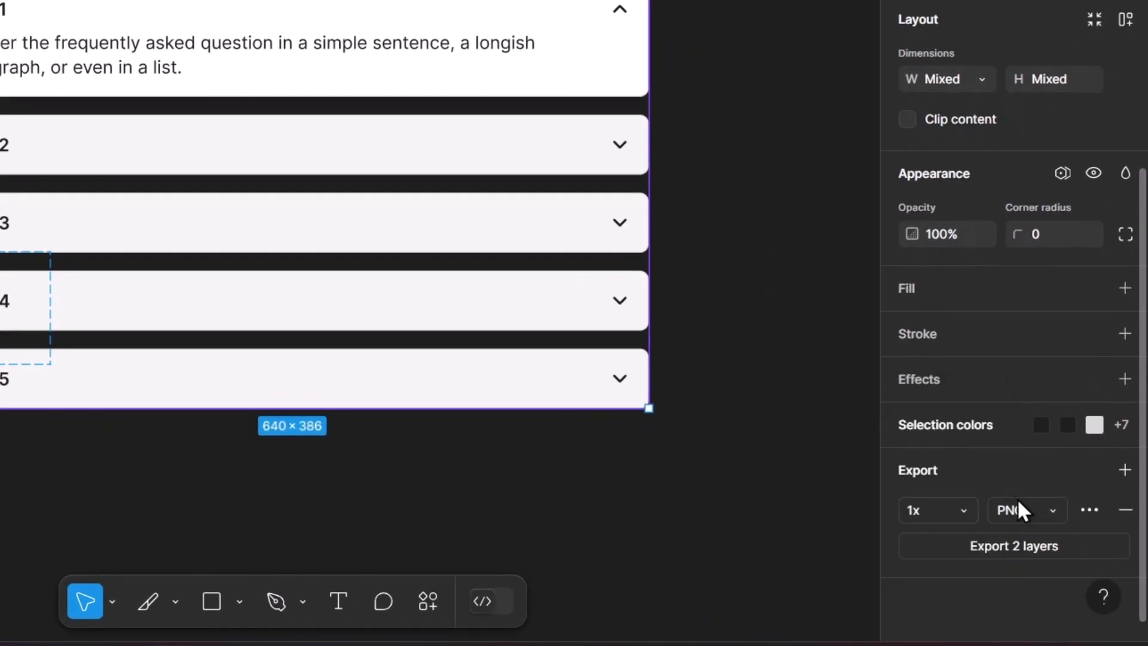
{"action": "left_click", "coordinate": [1031, 513]}
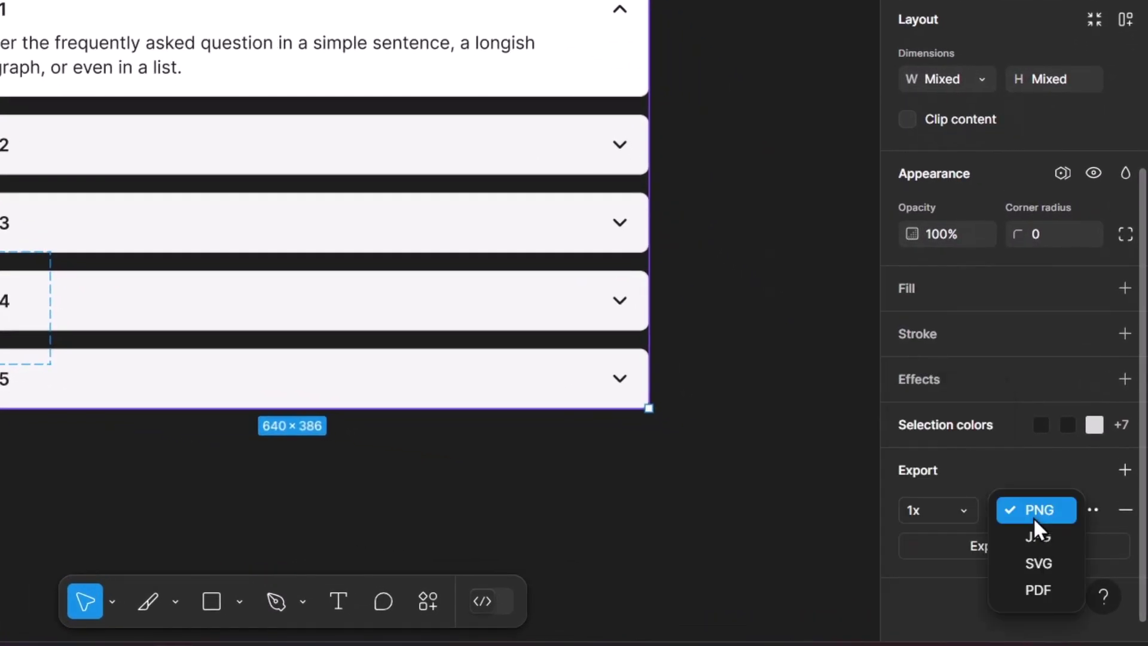
{"action": "left_click", "coordinate": [1049, 555]}
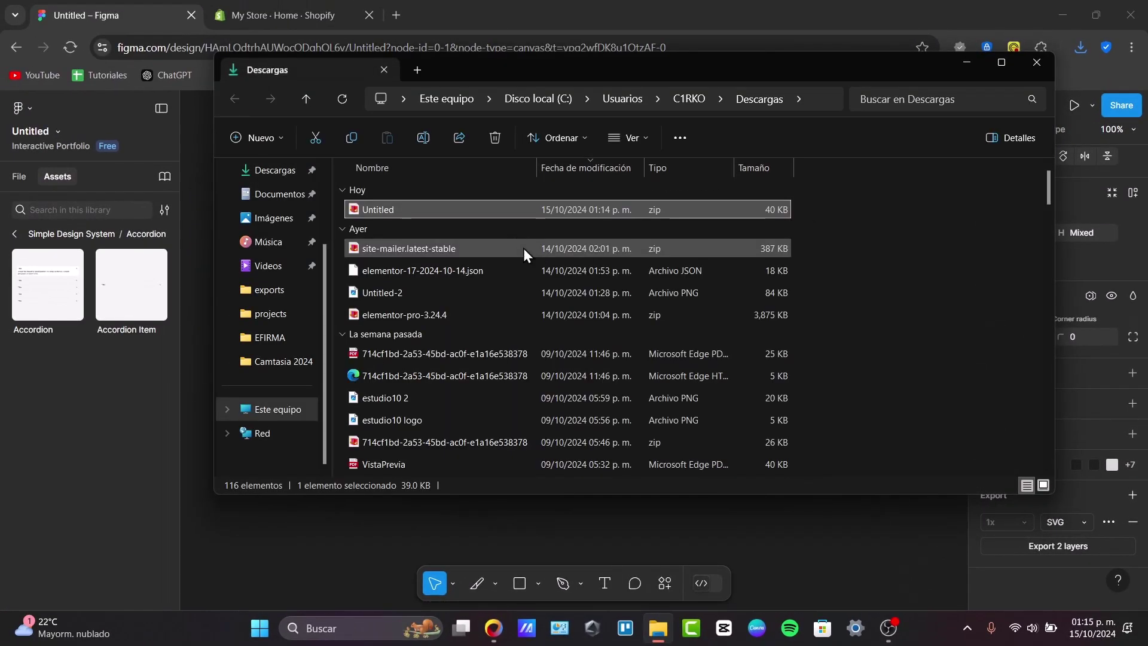
Open the Untitled zip to confirm Accordion.svg and Slice 1.svg, then return to Figma.
{"action": "double_click", "coordinate": [414, 211]}
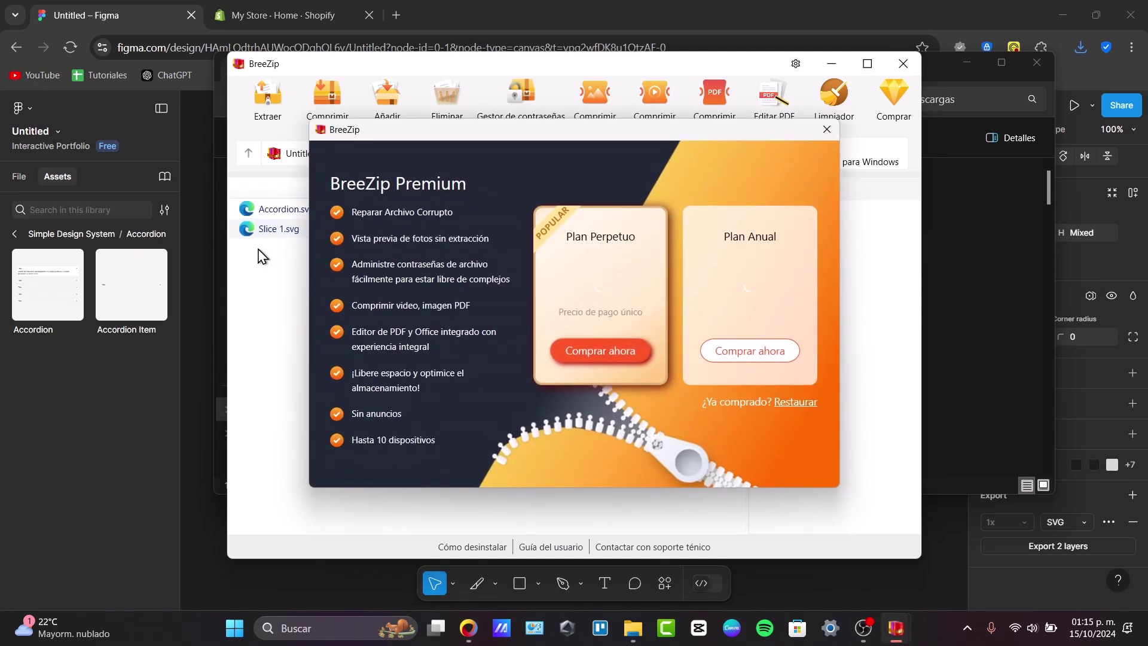
{"action": "left_click", "coordinate": [827, 130]}
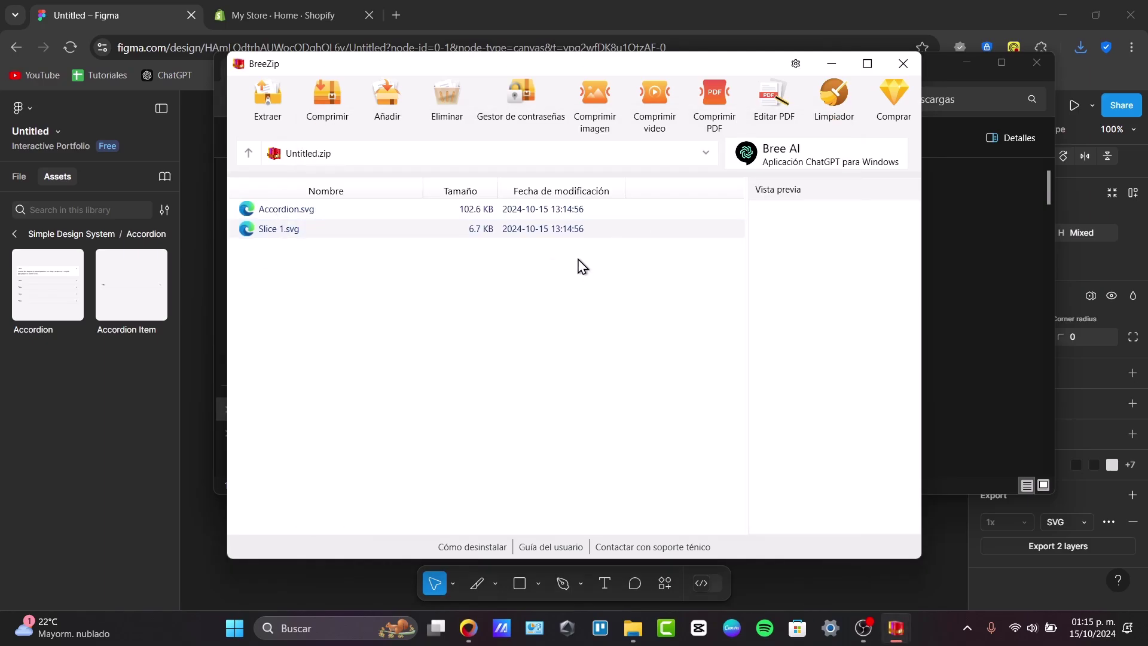
{"action": "left_click", "coordinate": [897, 66]}
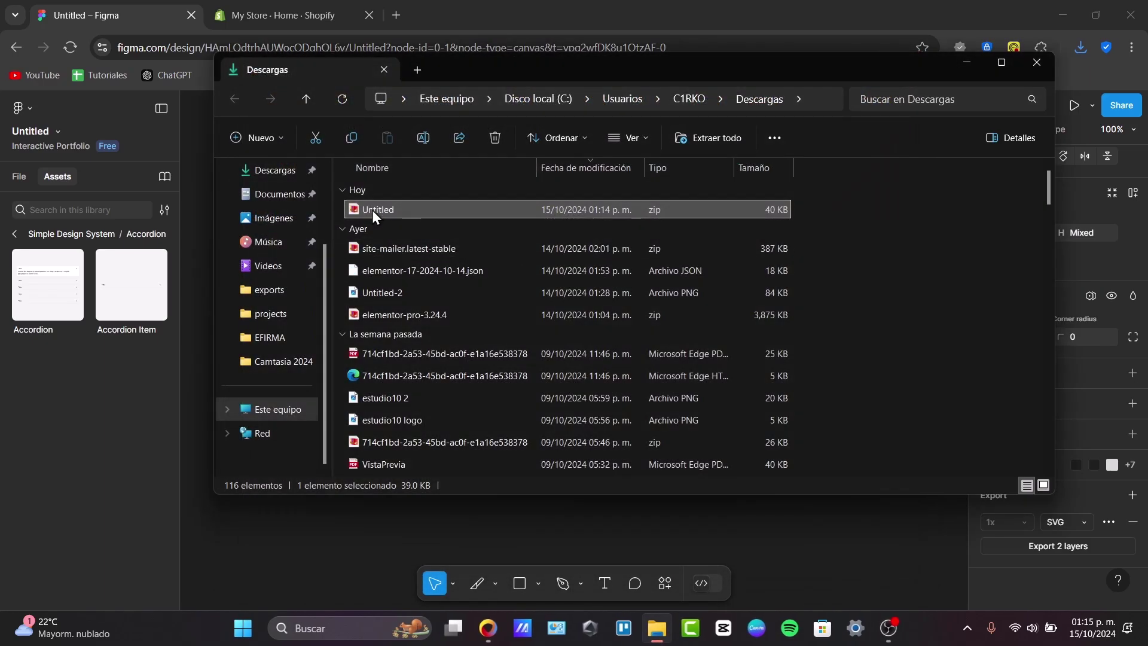
{"action": "left_click", "coordinate": [670, 22]}
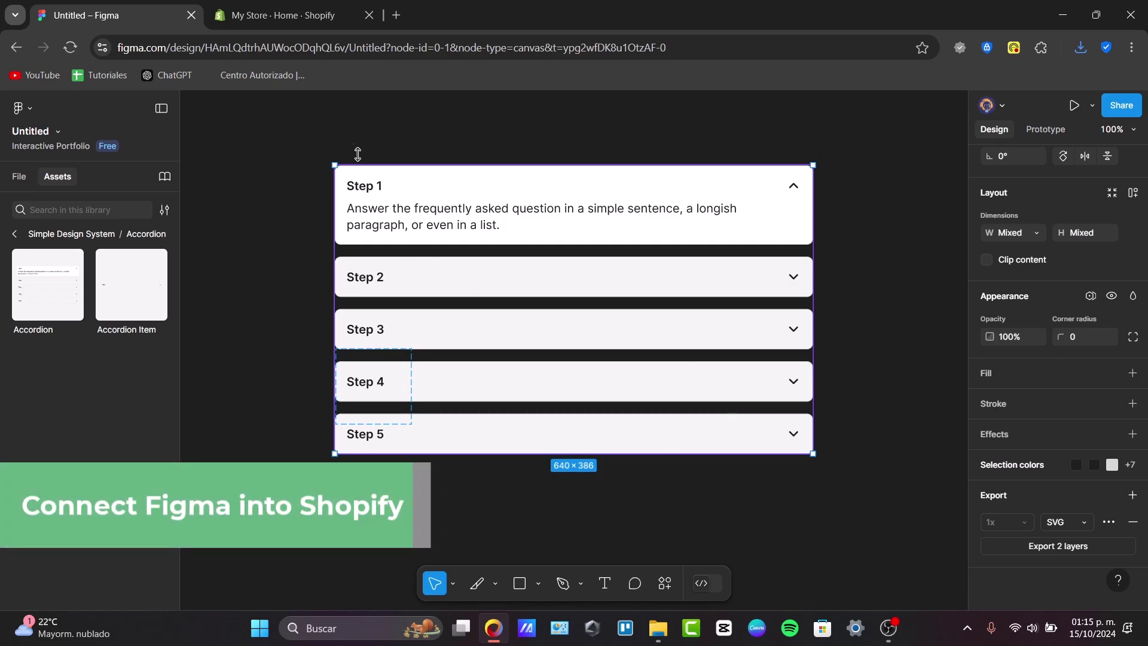
Run the Figma to Shopify with Instant plugin, then view the 'instant' App Store results.
{"action": "left_click", "coordinate": [306, 23]}
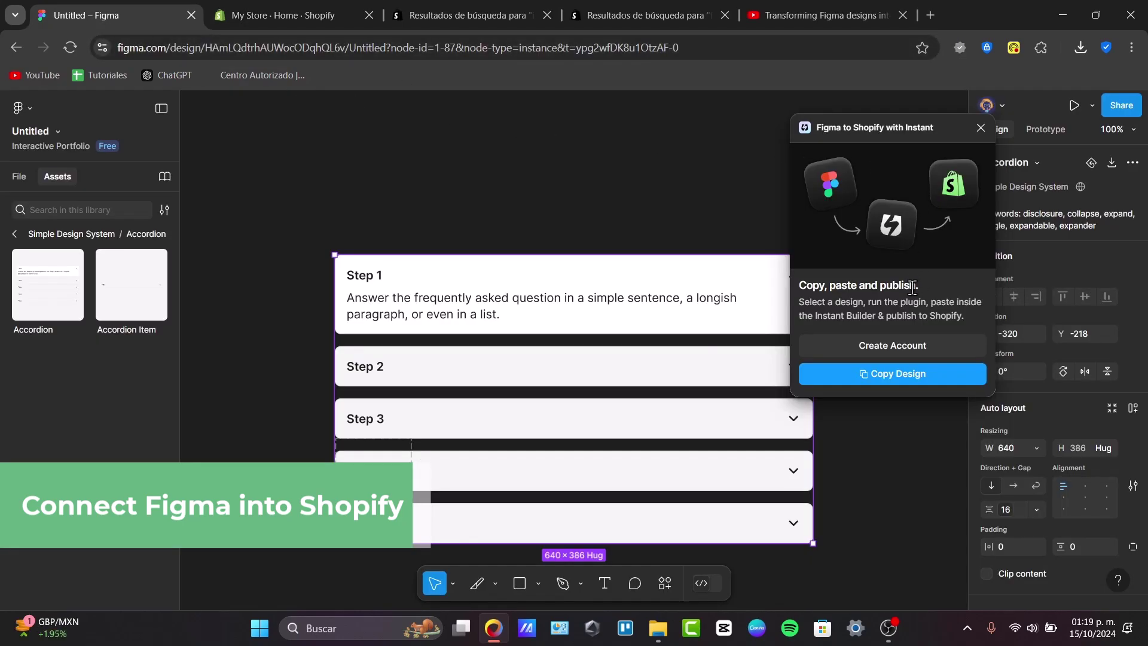
{"action": "left_click_drag", "start_coordinate": [808, 316], "coordinate": [879, 312]}
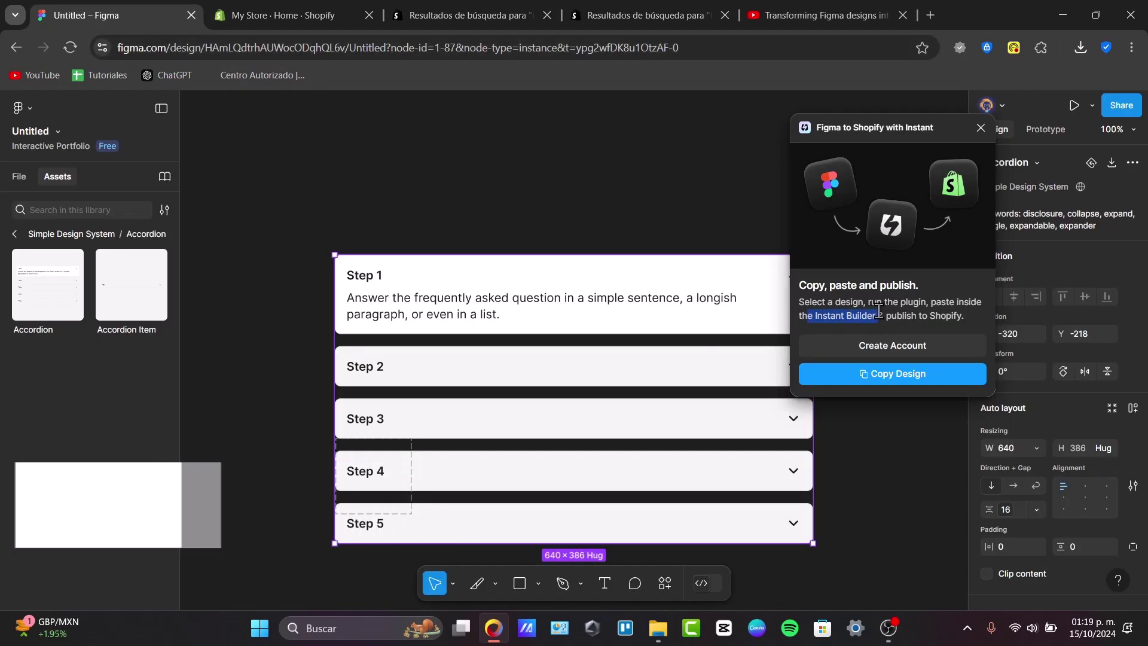
{"action": "left_click", "coordinate": [487, 3]}
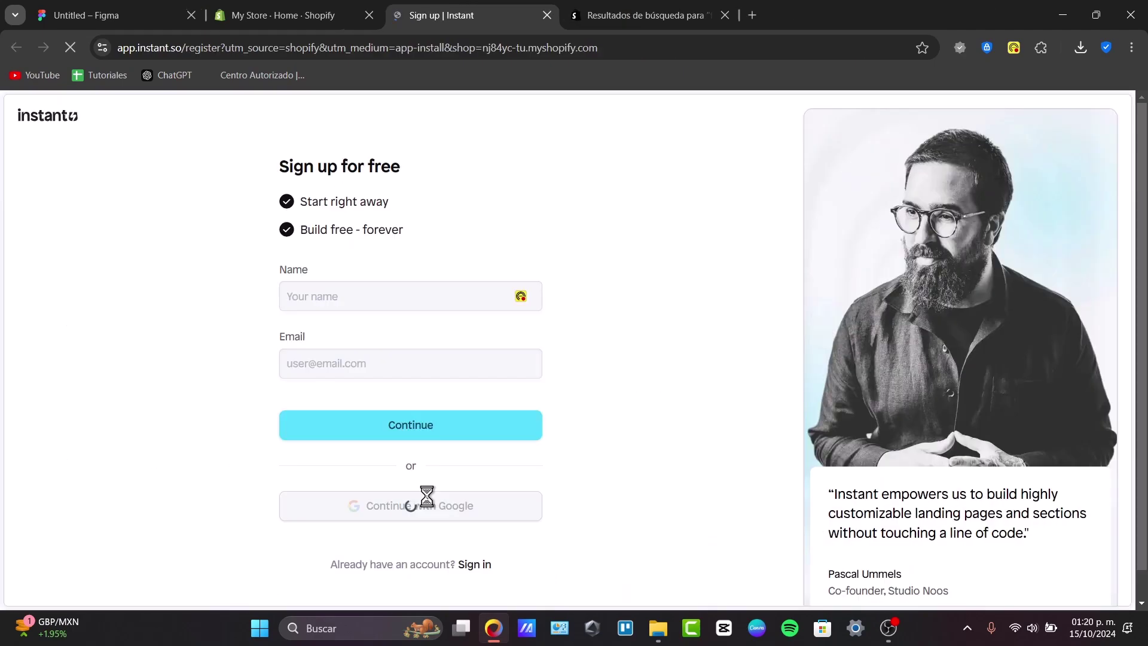
Install Instant Section & Page Builder from its Shopify App Store listing.
{"action": "left_click", "coordinate": [427, 515]}
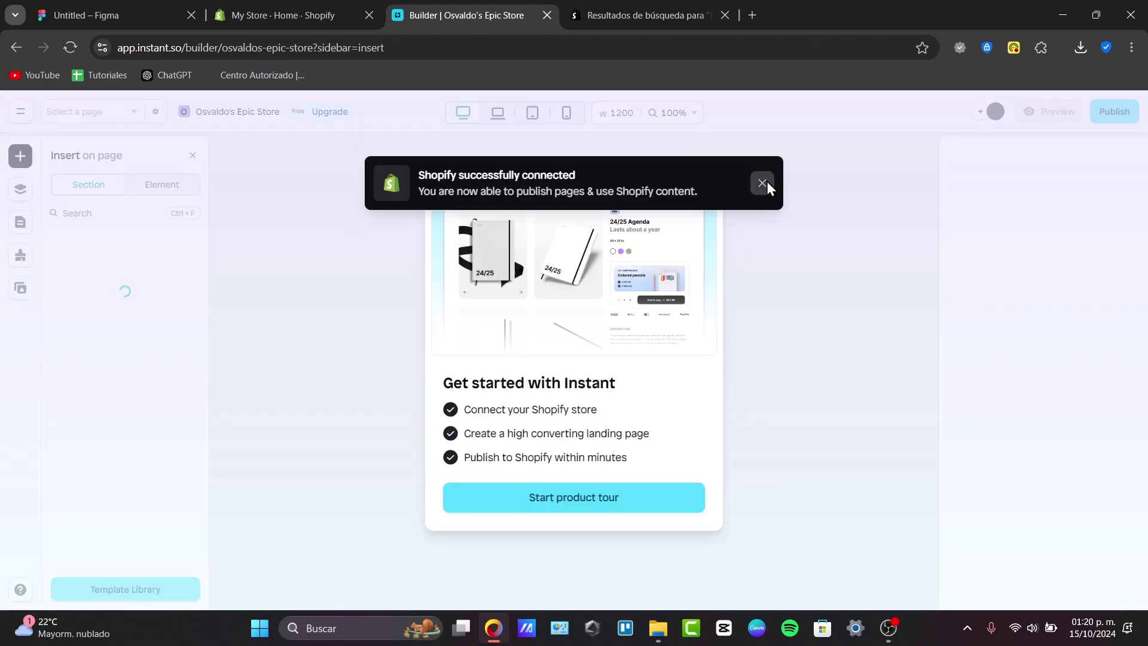
Upload the Accordion image from the Downloads folder as an Instant asset.
{"action": "left_click", "coordinate": [762, 182]}
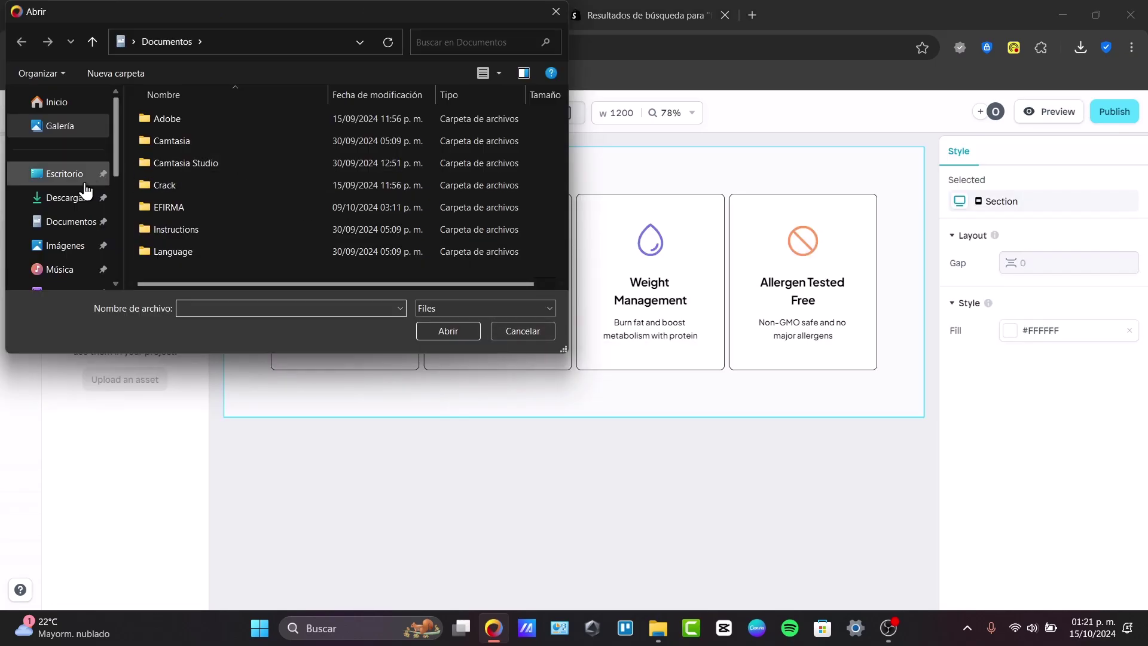
{"action": "left_click", "coordinate": [66, 175]}
{"action": "left_click", "coordinate": [72, 197]}
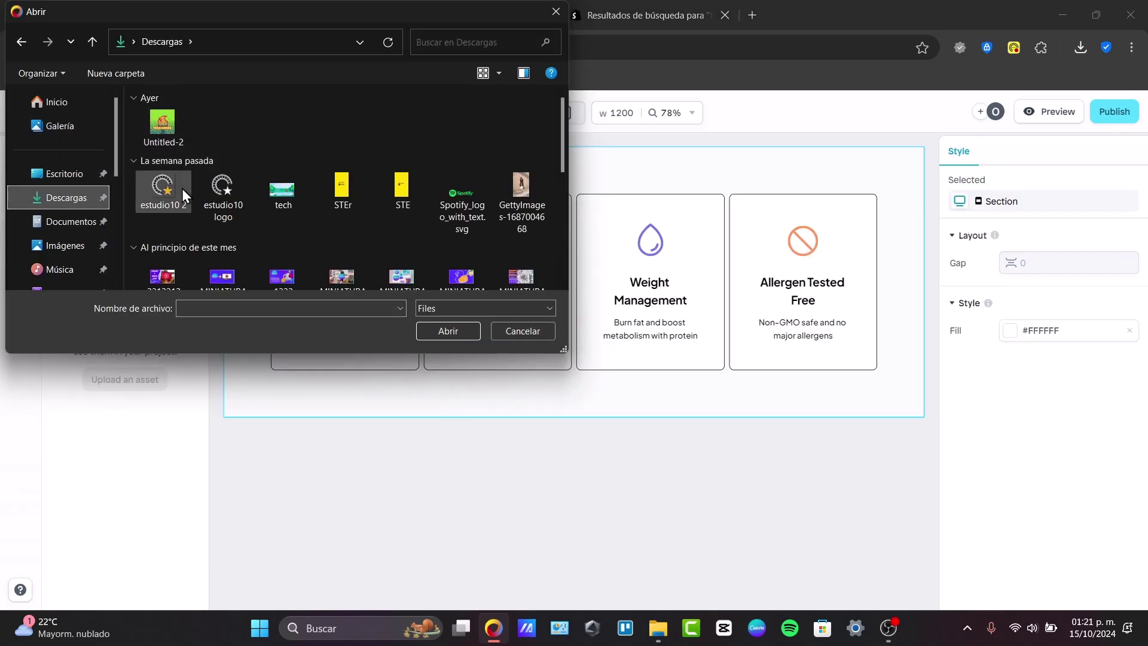
{"action": "double_click", "coordinate": [463, 217]}
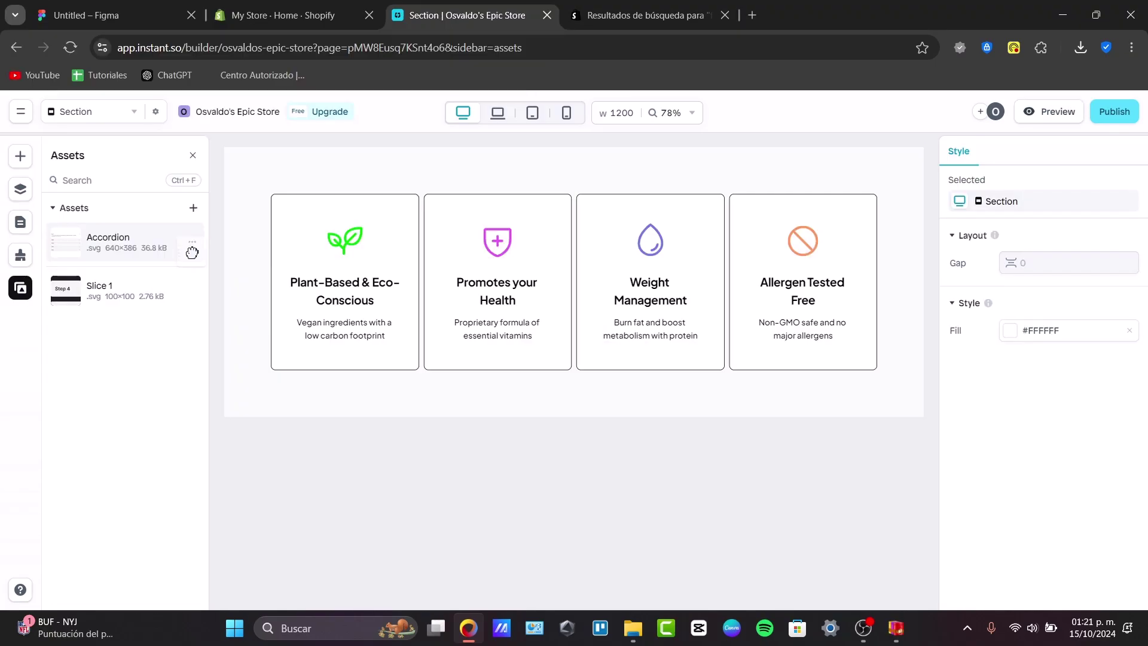
Place the Accordion image on the page directly below the four feature cards.
{"action": "left_click_drag", "start_coordinate": [327, 389], "coordinate": [335, 402]}
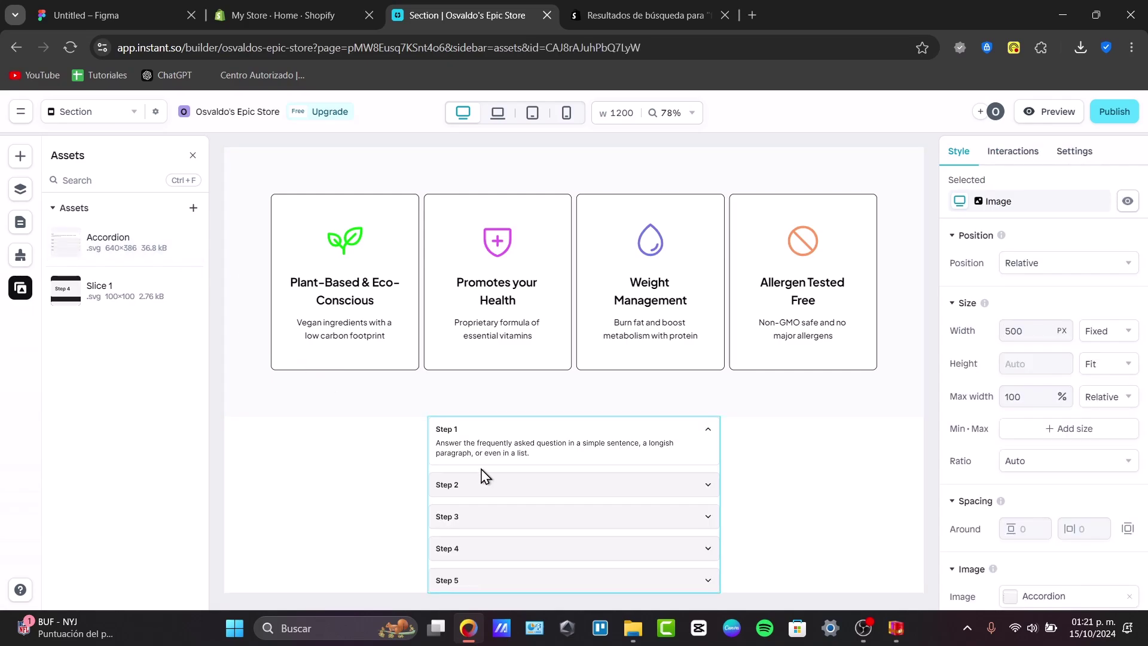
{"action": "left_click", "coordinate": [897, 395]}
{"action": "left_click", "coordinate": [877, 482]}
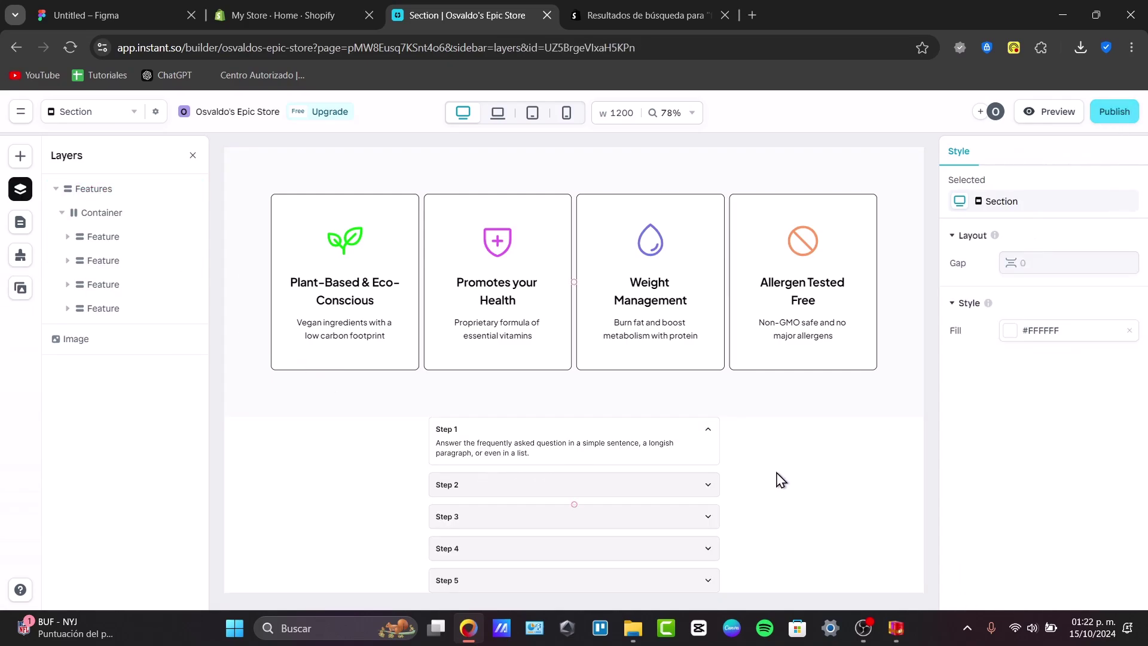
Switch on the Instant Embed app embed for the Dawn theme and save the theme.
{"action": "left_click", "coordinate": [682, 470]}
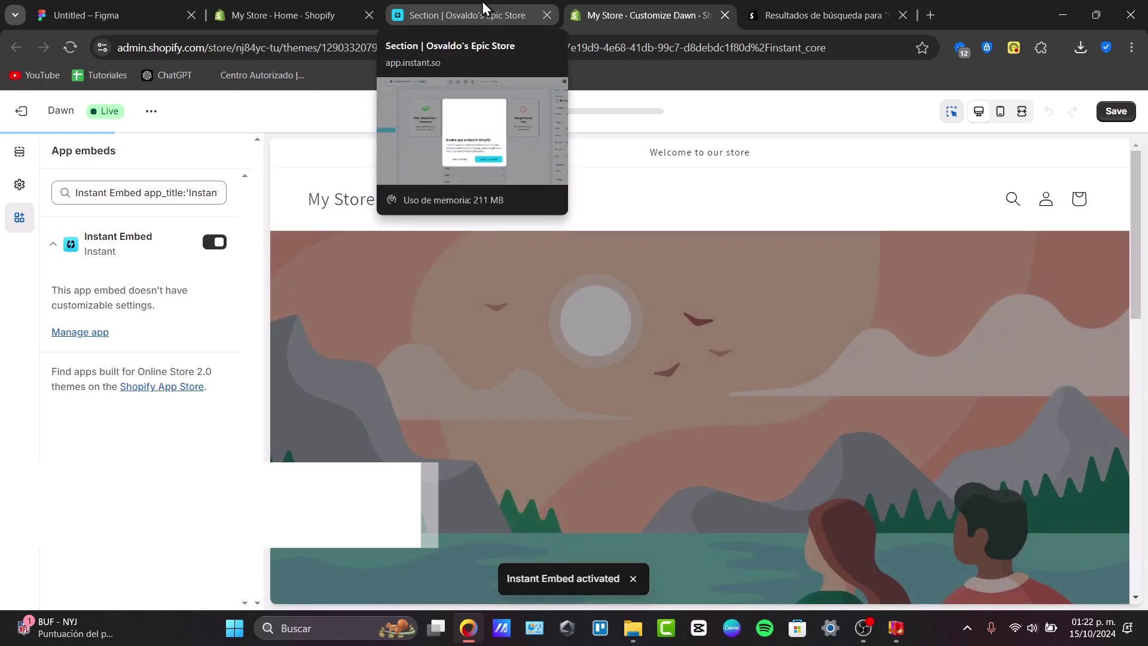
{"action": "left_click", "coordinate": [482, 1]}
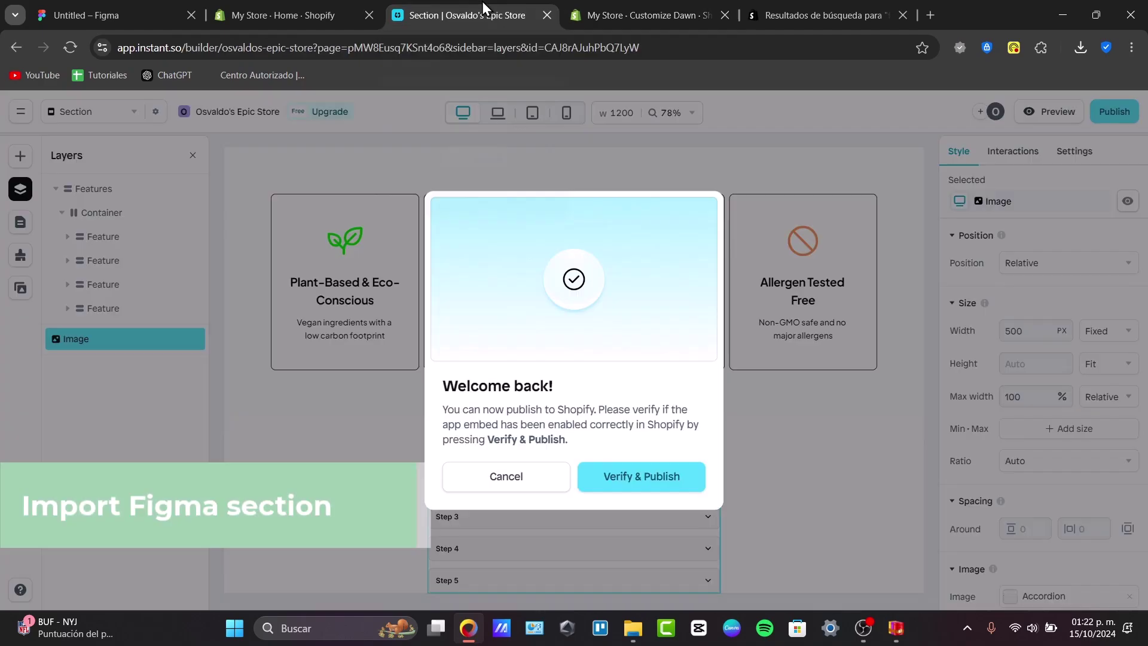
{"action": "left_click", "coordinate": [673, 2]}
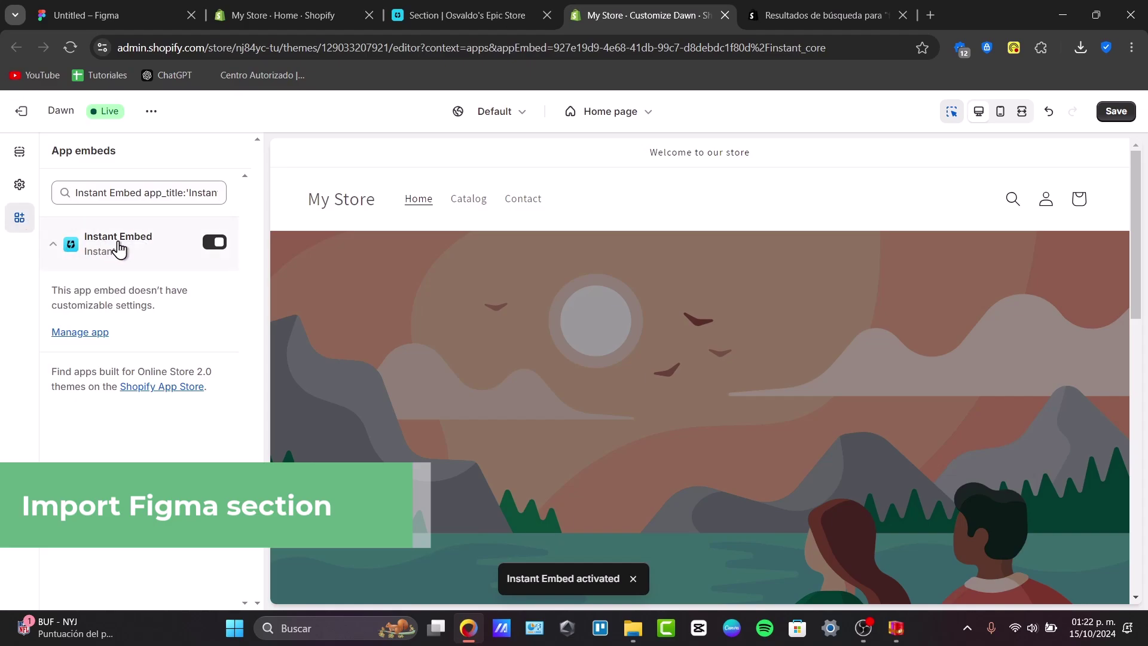
{"action": "left_click", "coordinate": [1130, 115]}
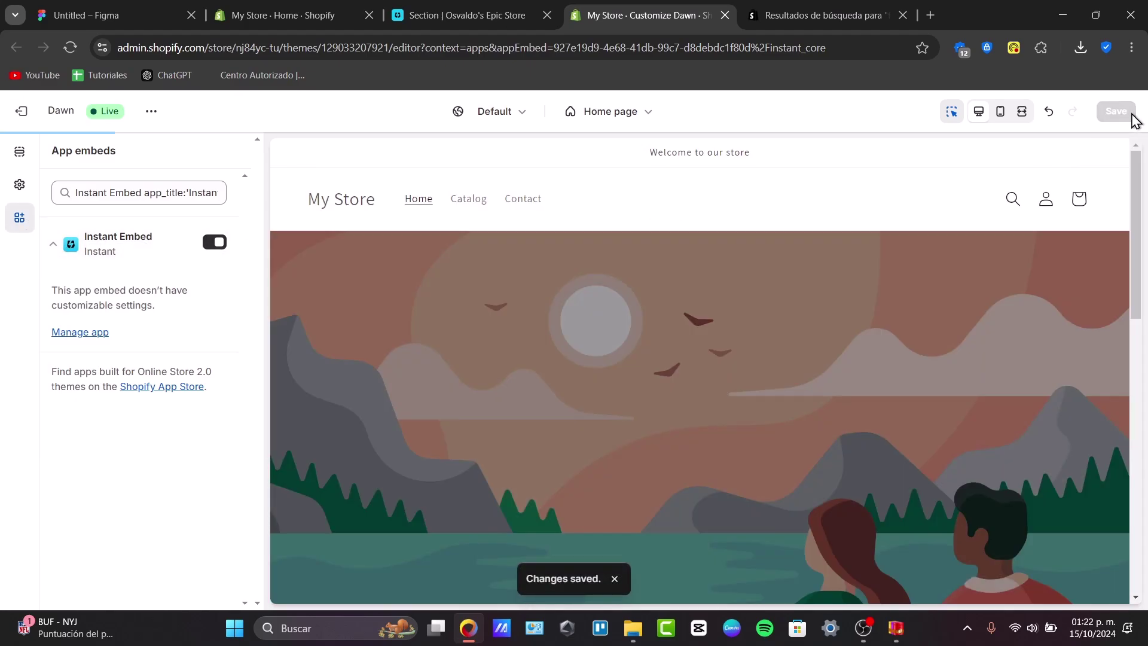
Add an Instant Section to the home page template beneath the featured products.
{"action": "scroll", "coordinate": [463, 216], "scroll_direction": "down", "scroll_amount": 10}
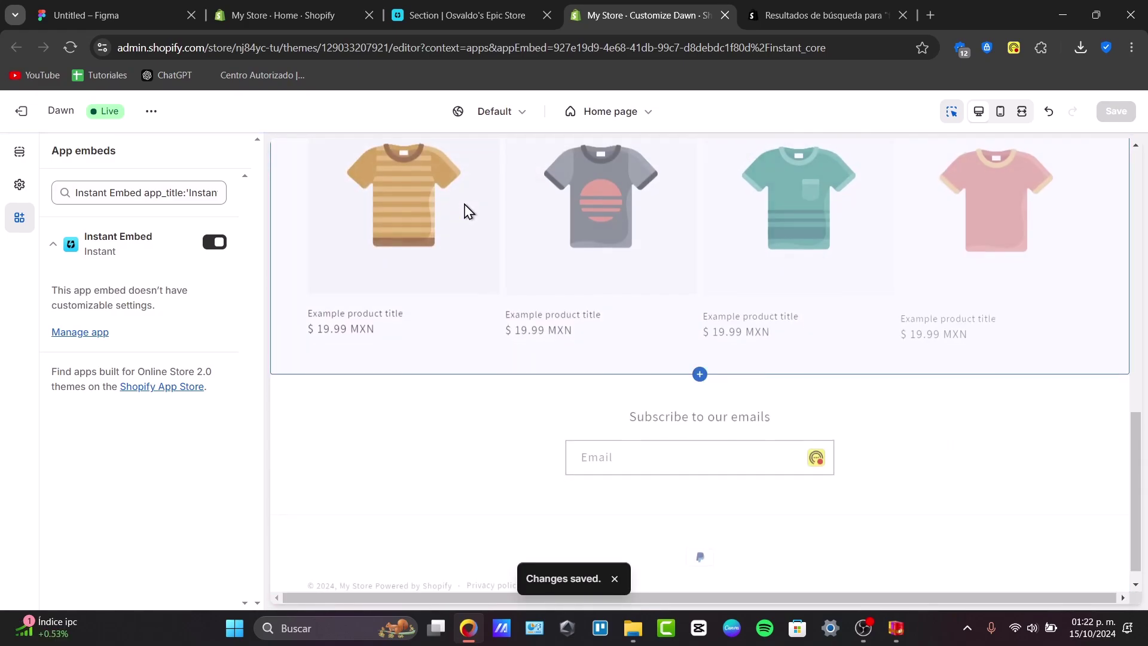
{"action": "left_click", "coordinate": [490, 379]}
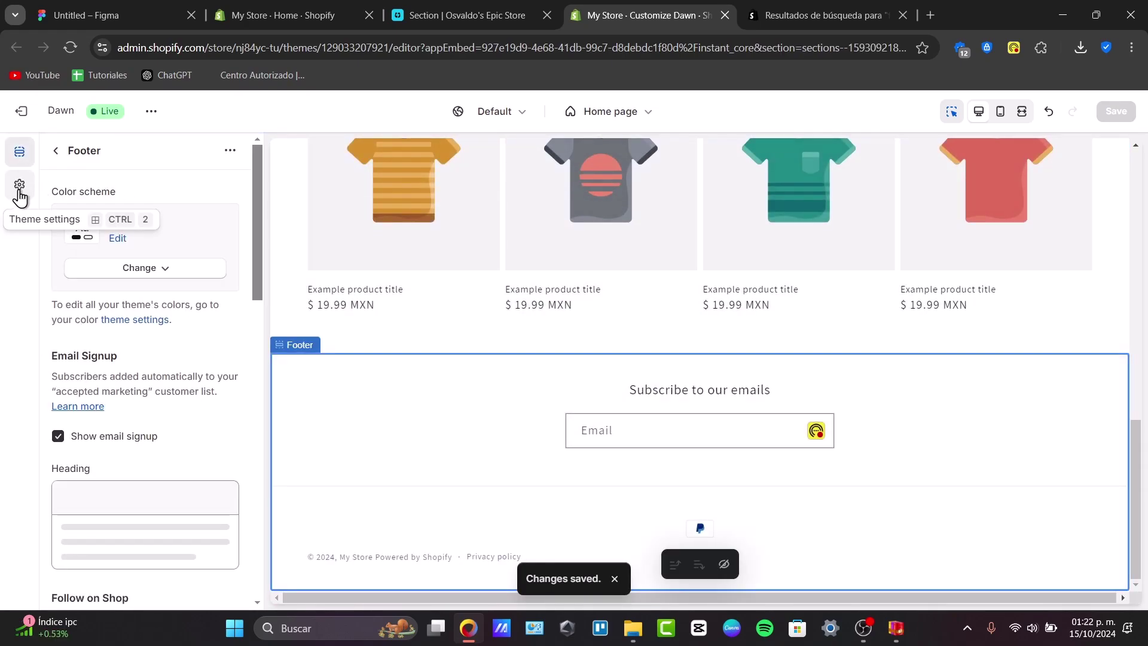
{"action": "left_click", "coordinate": [19, 184]}
{"action": "left_click", "coordinate": [29, 155]}
{"action": "scroll", "coordinate": [153, 323], "scroll_direction": "down", "scroll_amount": 10}
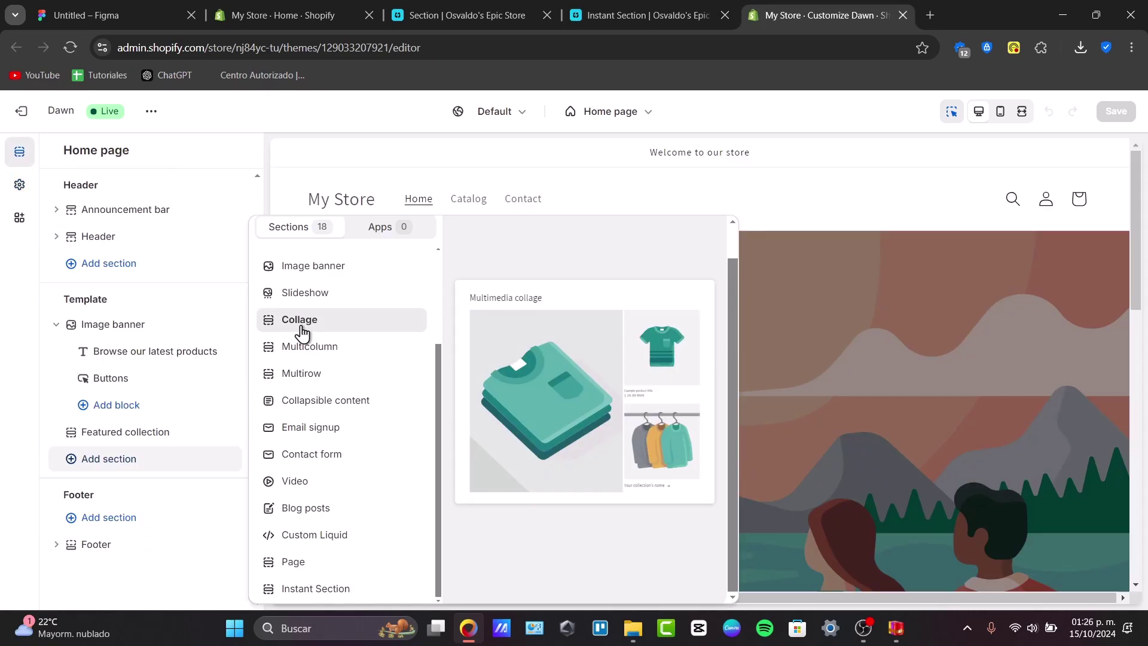
{"action": "left_click", "coordinate": [211, 198]}
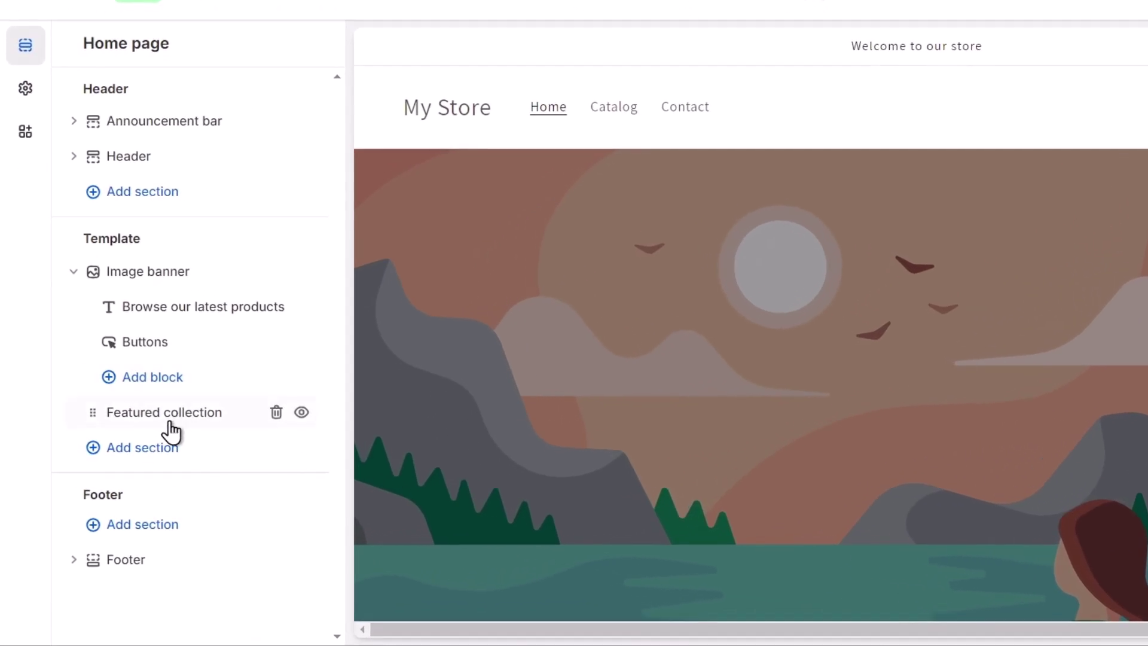
{"action": "left_click", "coordinate": [120, 458]}
{"action": "scroll", "coordinate": [489, 459], "scroll_direction": "down", "scroll_amount": 2}
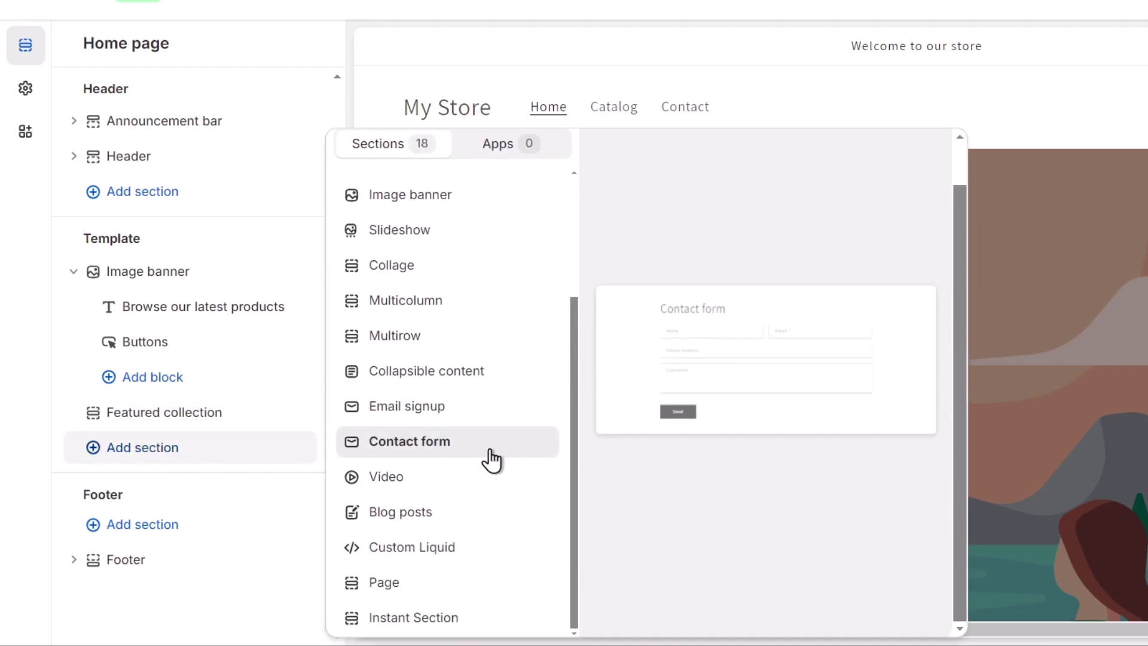
{"action": "left_click", "coordinate": [467, 619]}
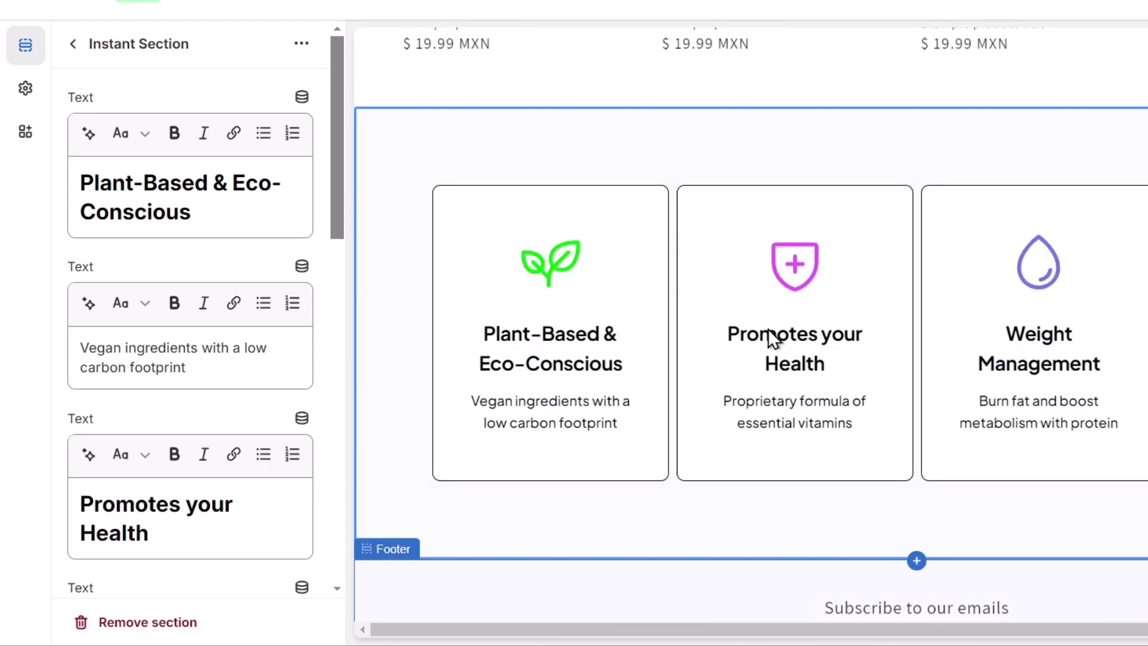
Review the Instant Section's feature card heading text, leaving it unchanged.
{"action": "left_click", "coordinate": [207, 191]}
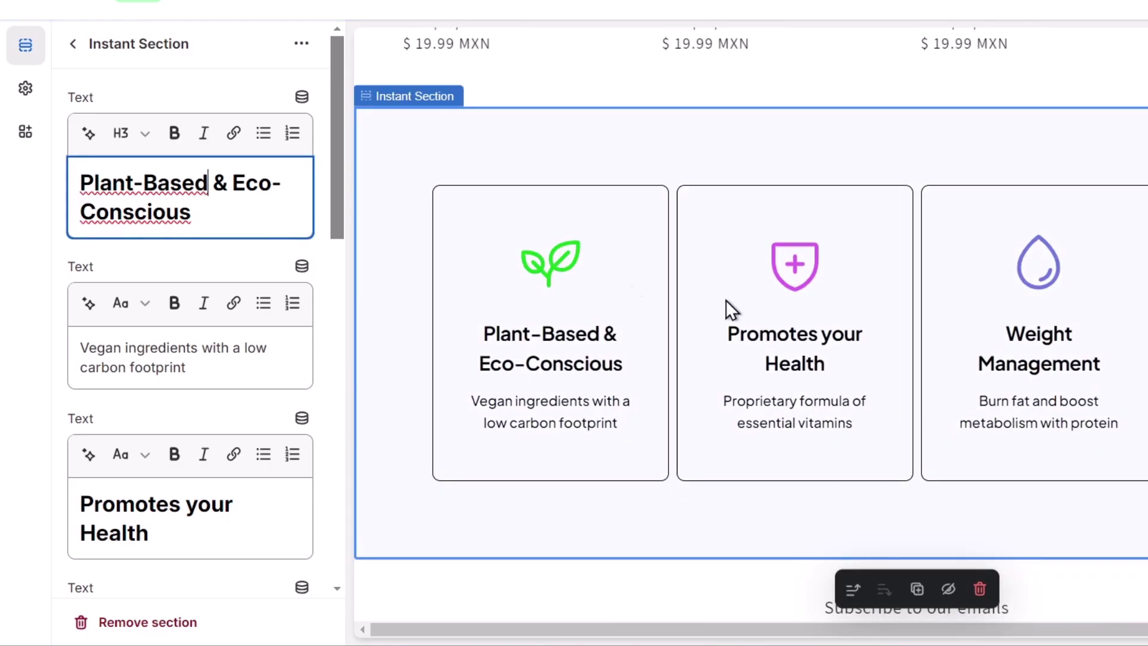
{"action": "left_click", "coordinate": [1012, 224]}
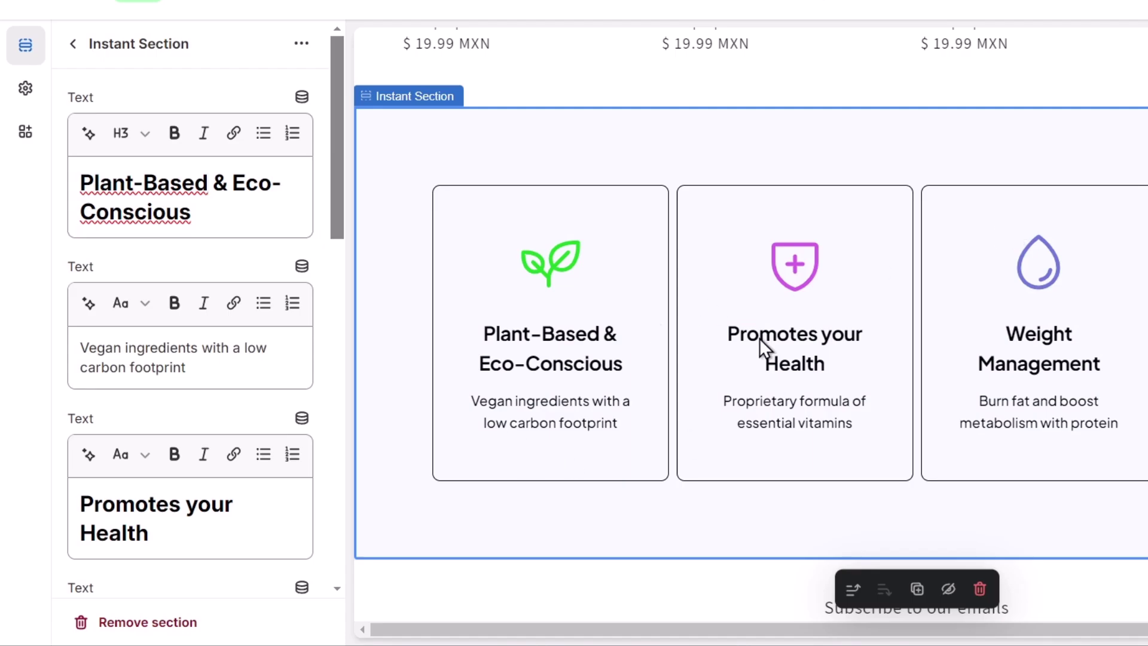
{"action": "scroll", "coordinate": [229, 469], "scroll_direction": "down", "scroll_amount": 10}
{"action": "scroll", "coordinate": [184, 500], "scroll_direction": "up", "scroll_amount": 5}
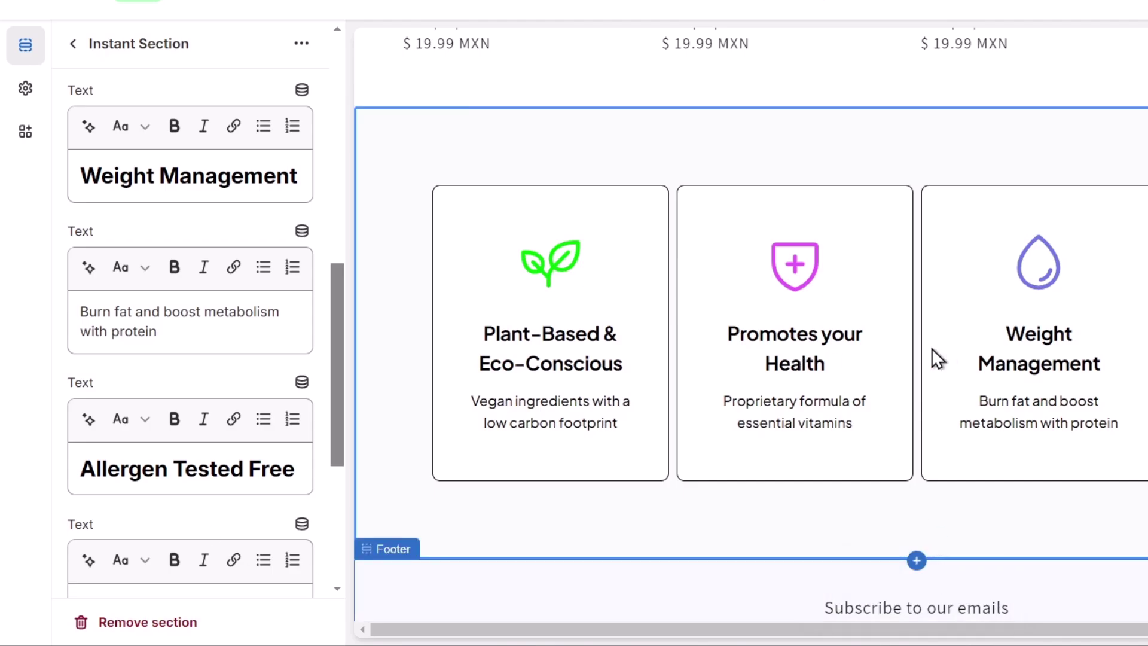
{"action": "scroll", "coordinate": [942, 358], "scroll_direction": "up", "scroll_amount": 8}
{"action": "scroll", "coordinate": [949, 357], "scroll_direction": "down", "scroll_amount": 10}
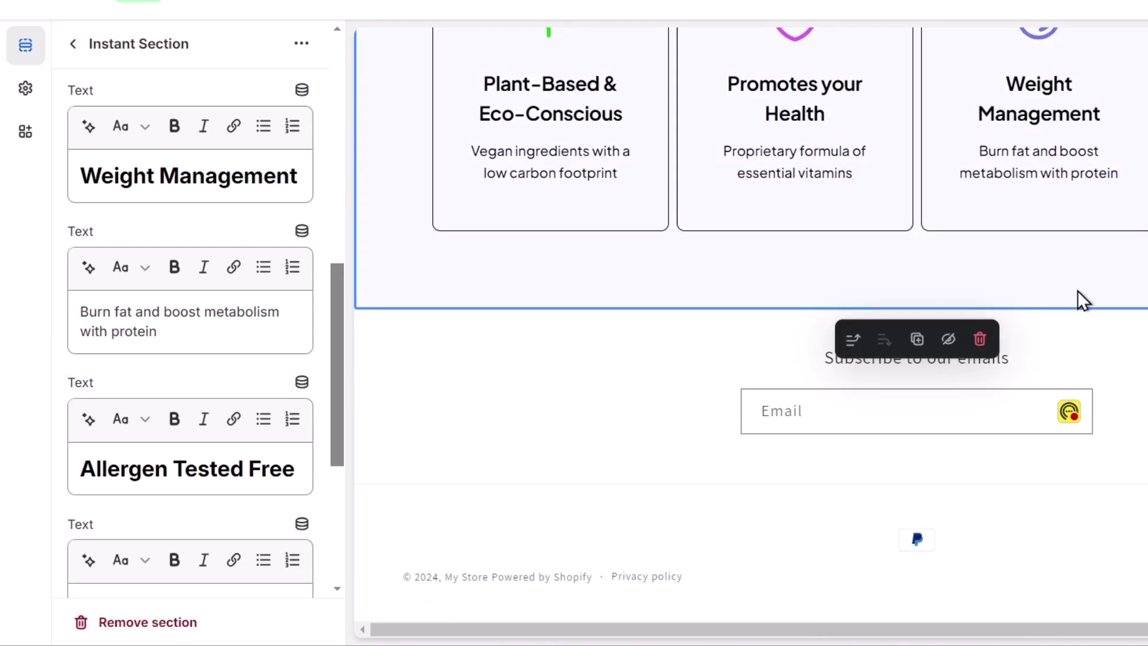
{"action": "scroll", "coordinate": [1013, 299], "scroll_direction": "up", "scroll_amount": 8}
{"action": "scroll", "coordinate": [895, 364], "scroll_direction": "down", "scroll_amount": 5}
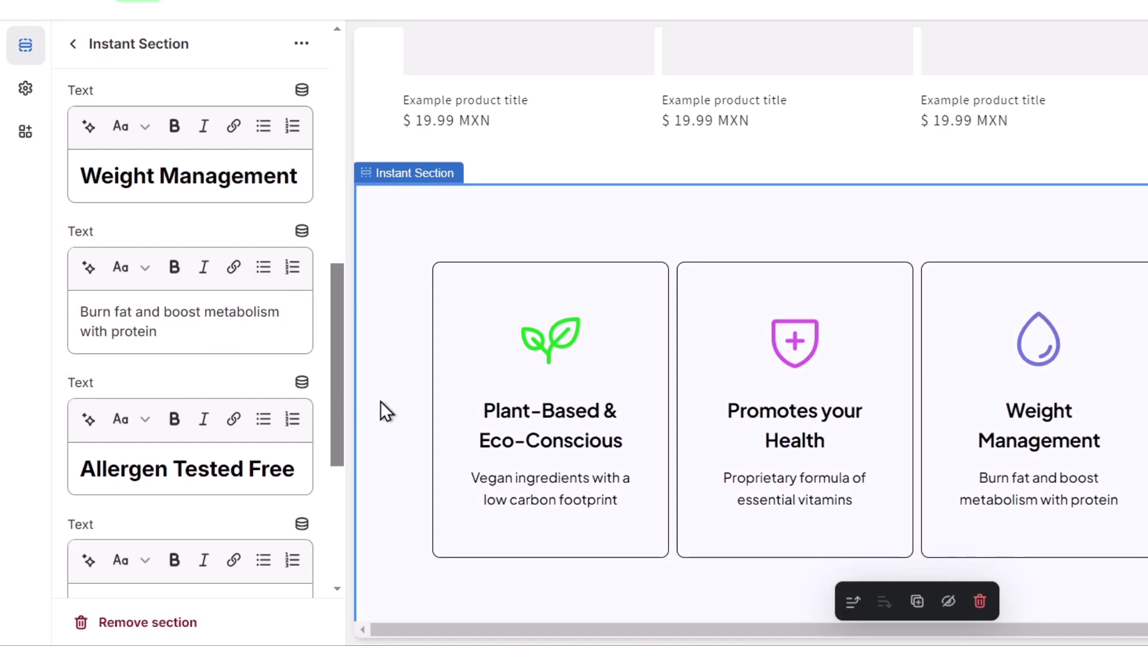
{"action": "scroll", "coordinate": [295, 451], "scroll_direction": "down", "scroll_amount": 5}
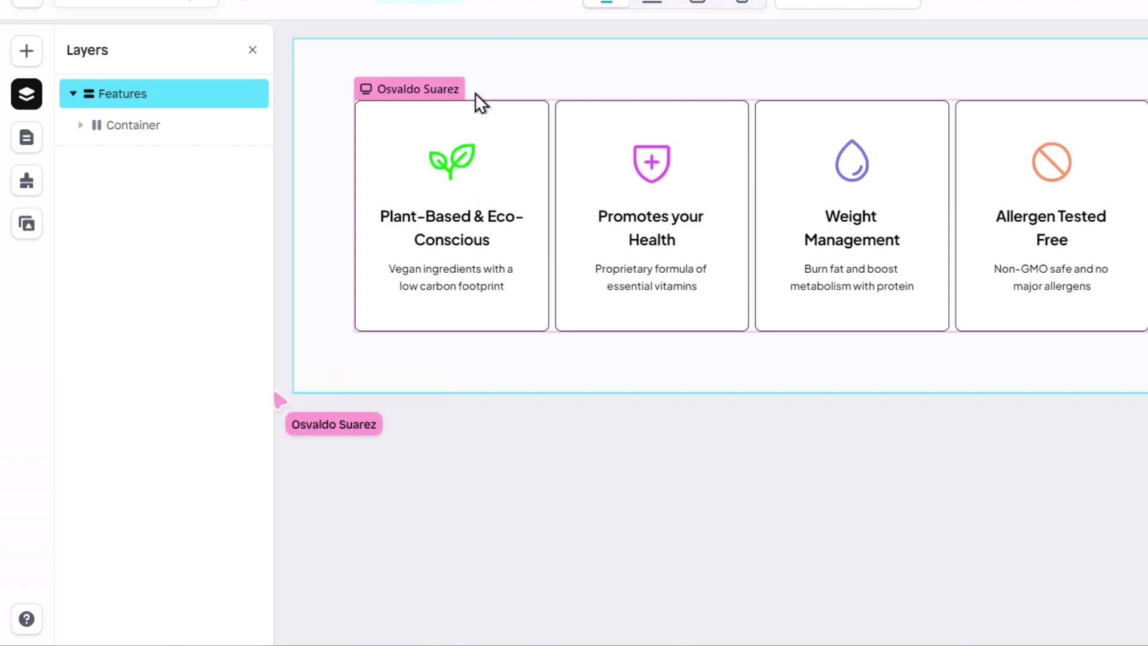
Select the Features Container and section in Instant, then open the Dawn theme's View option.
{"action": "left_click", "coordinate": [634, 239]}
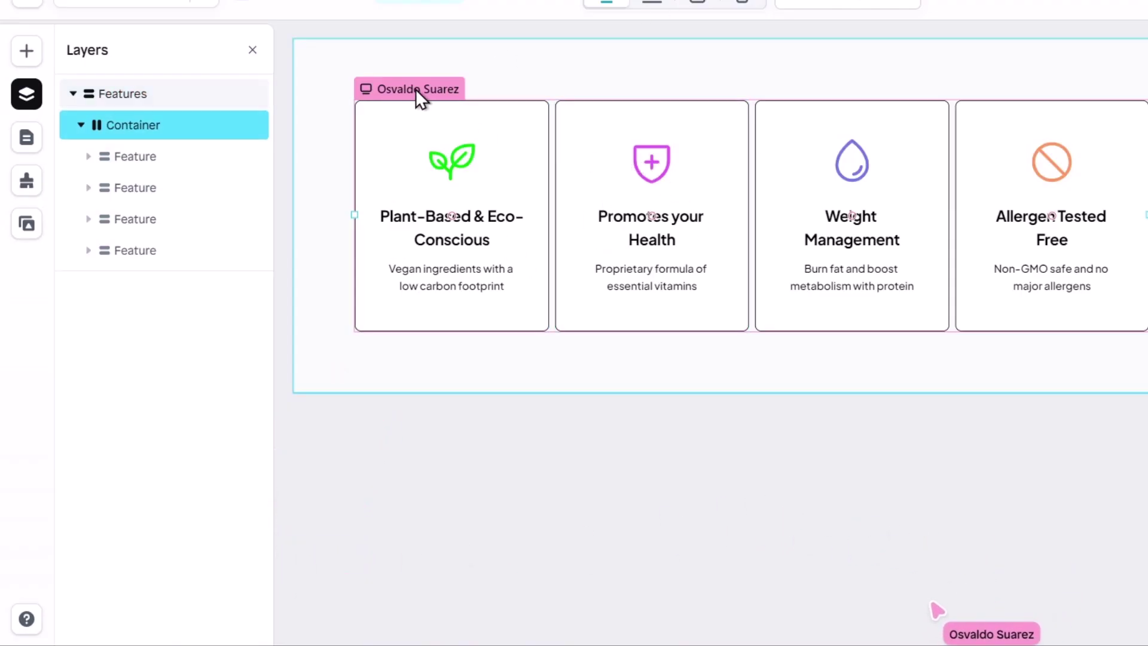
{"action": "left_click", "coordinate": [410, 71]}
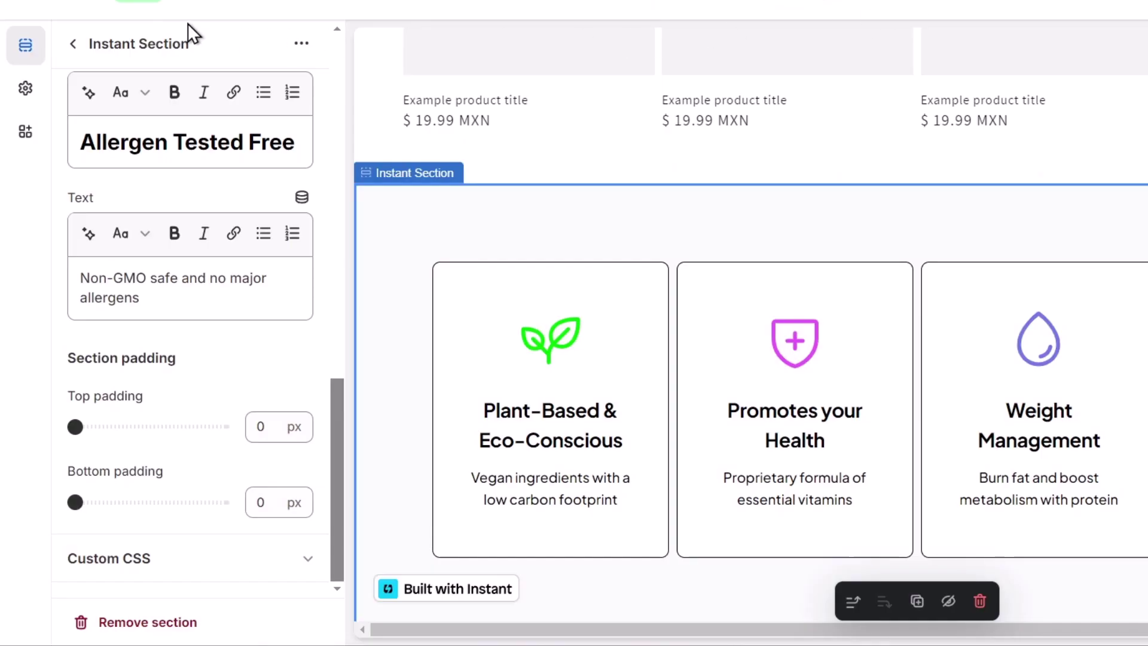
{"action": "left_click", "coordinate": [161, 9]}
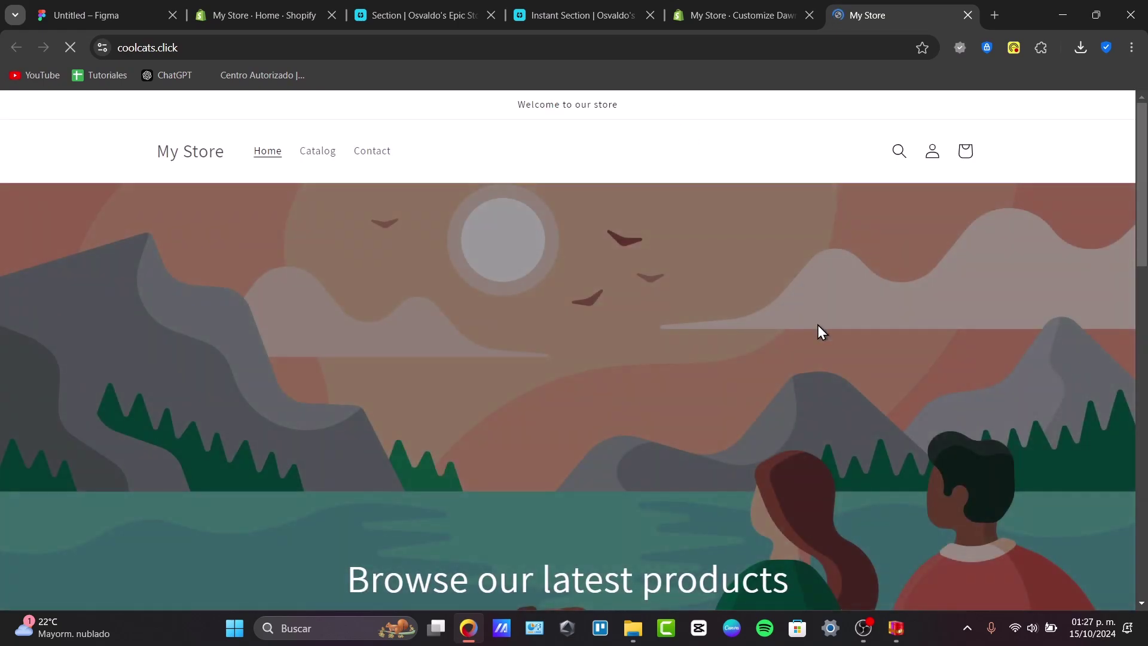
Check the four feature cards on the live store, then return to the Figma design.
{"action": "scroll", "coordinate": [820, 331], "scroll_direction": "down", "scroll_amount": 10}
{"action": "scroll", "coordinate": [820, 331], "scroll_direction": "up", "scroll_amount": 6}
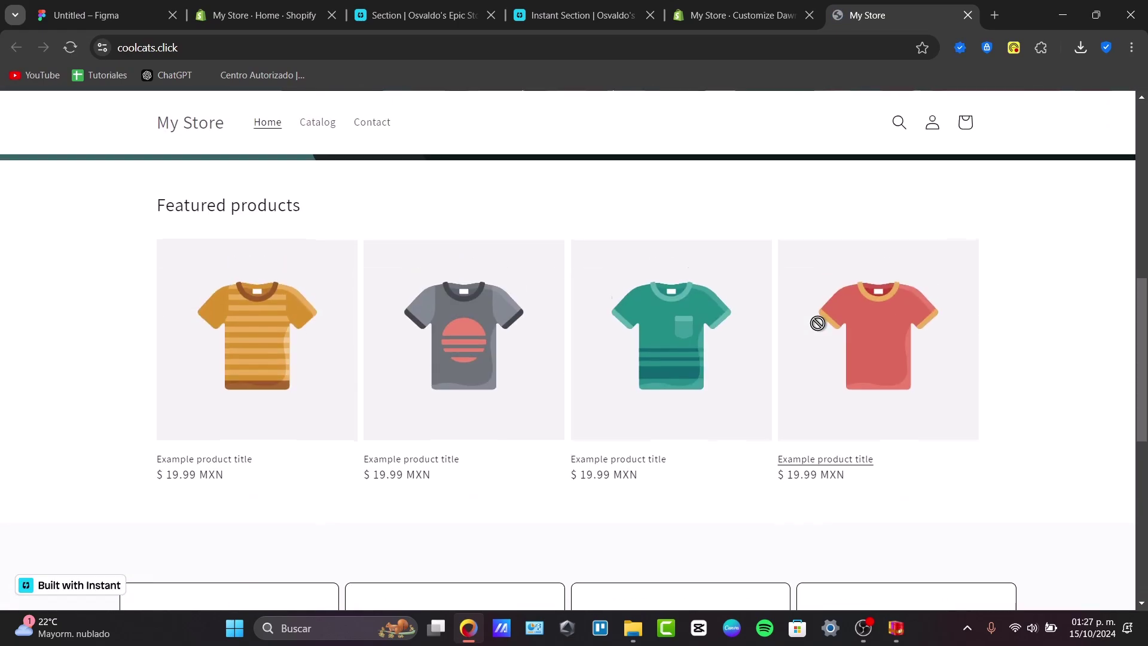
{"action": "scroll", "coordinate": [820, 331], "scroll_direction": "down", "scroll_amount": 4}
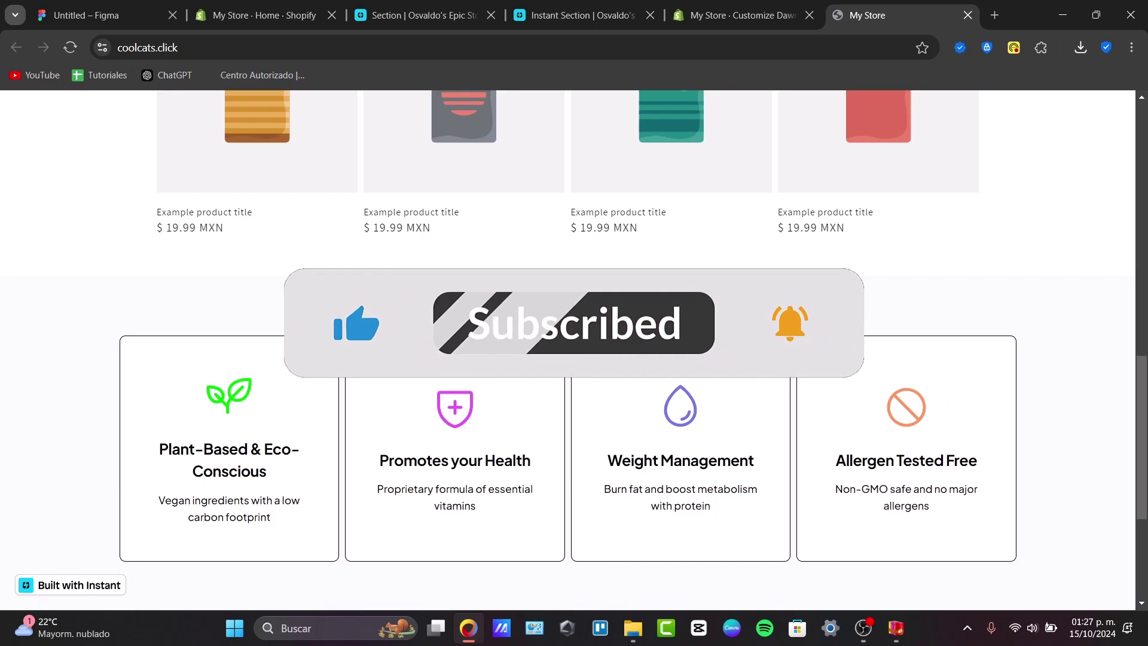
{"action": "left_click", "coordinate": [271, 3]}
{"action": "left_click", "coordinate": [92, 3]}
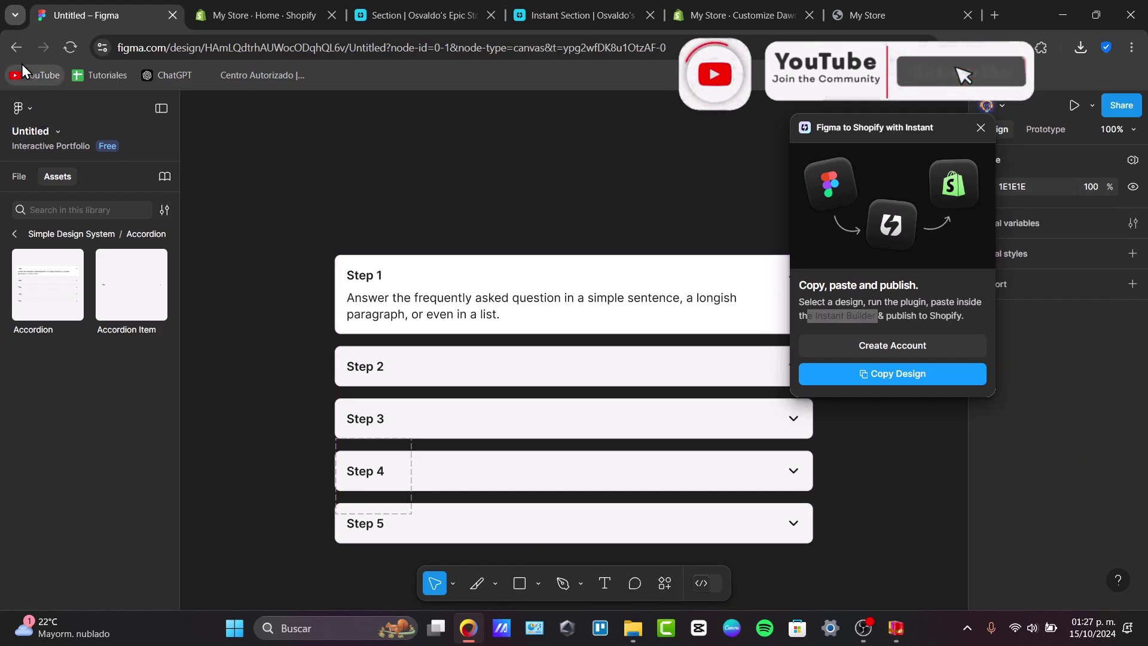
Close the Figma design to the Interactive Portfolio files and return to the Dawn theme editor.
{"action": "left_click", "coordinate": [27, 106]}
{"action": "left_click", "coordinate": [53, 136]}
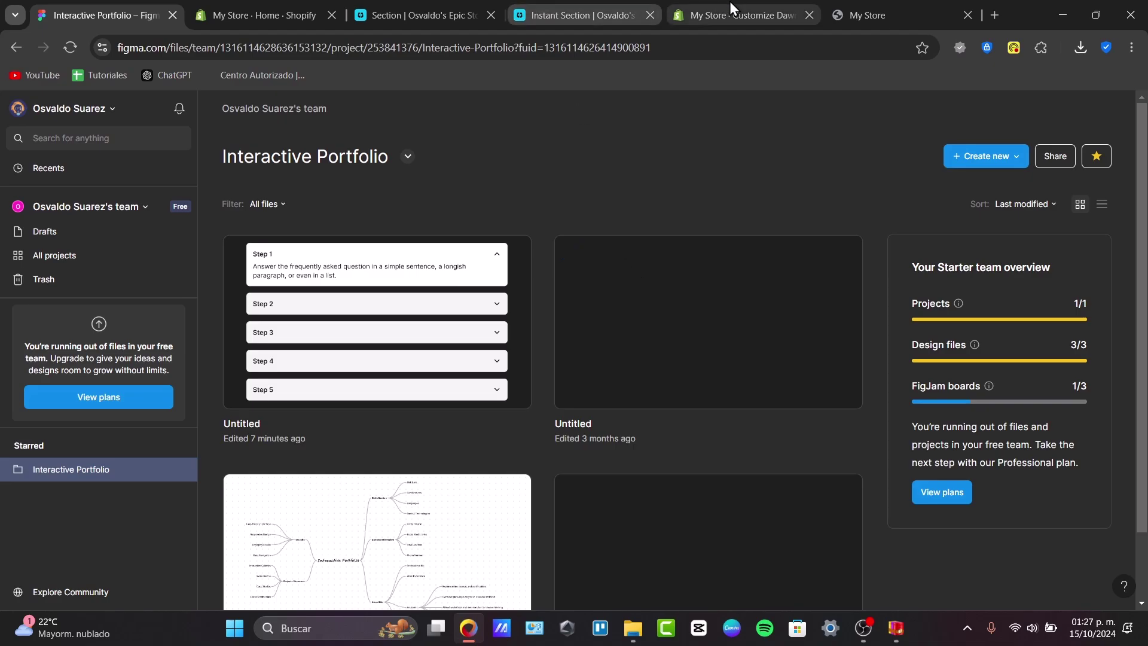
{"action": "left_click", "coordinate": [756, 2]}
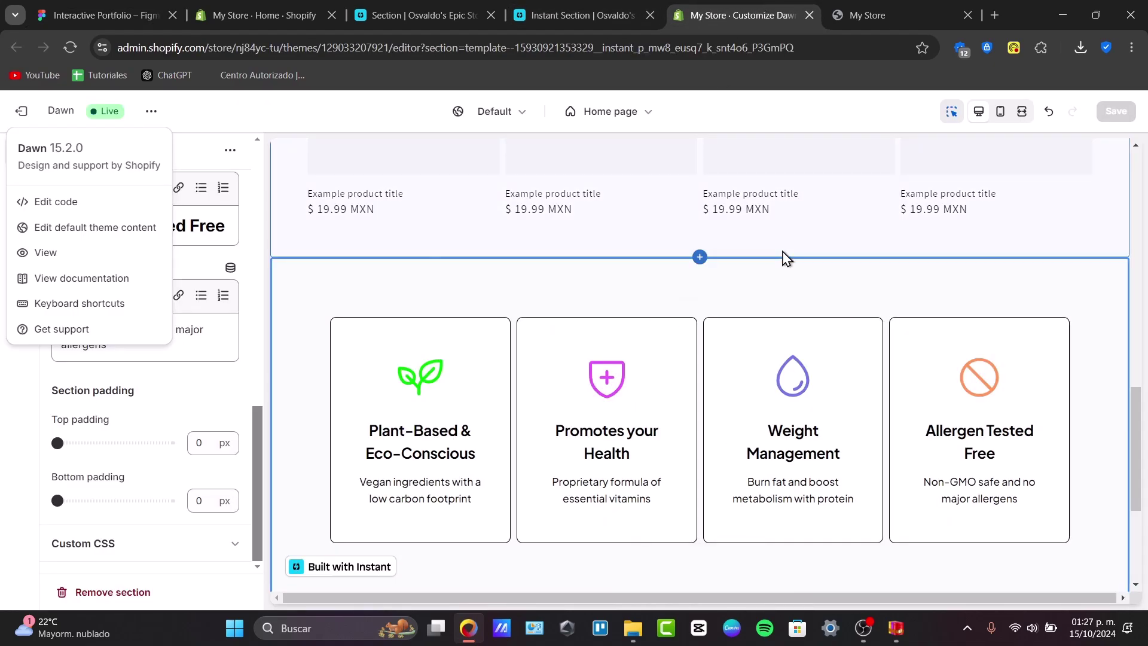